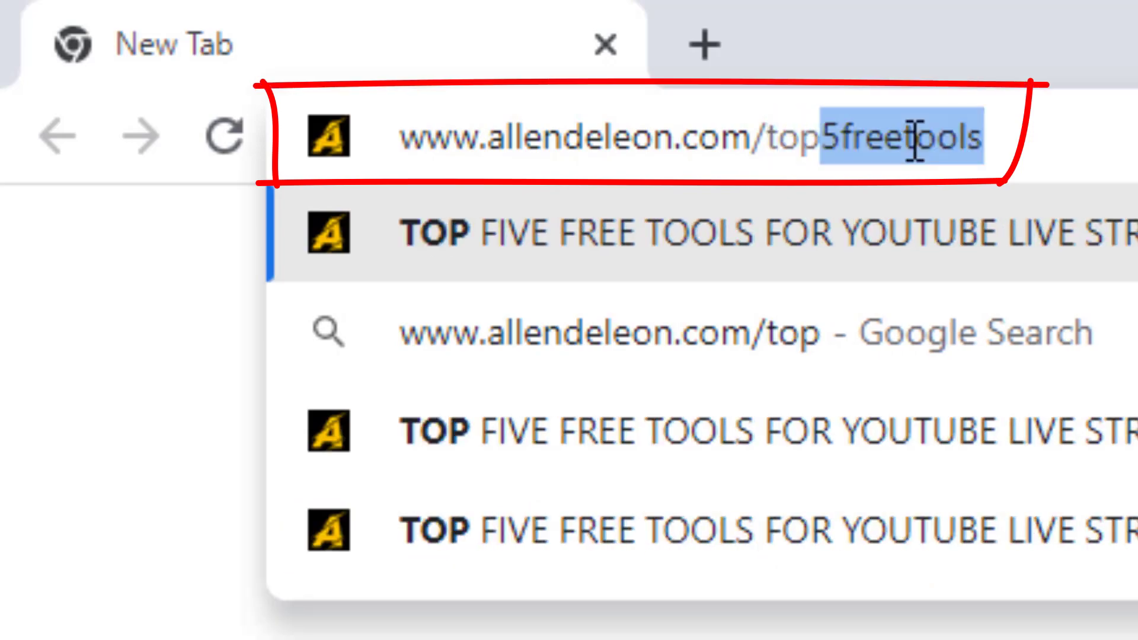
Open the website's top5freetools page.
key(Return)
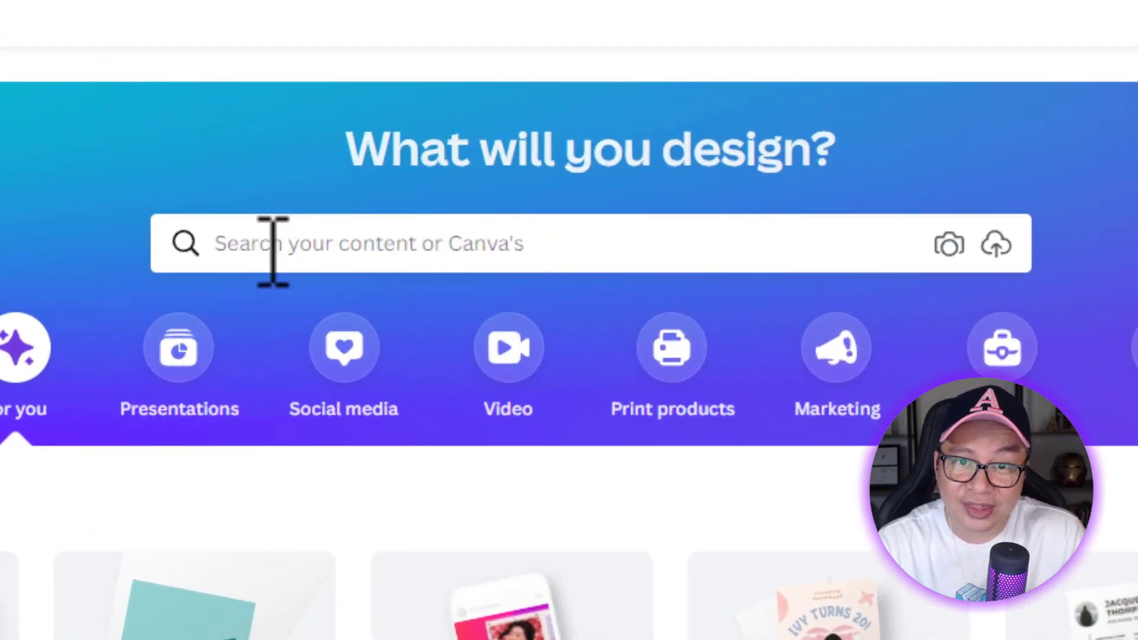
Search the Canva templates for "bio link website 1080".
click(269, 255)
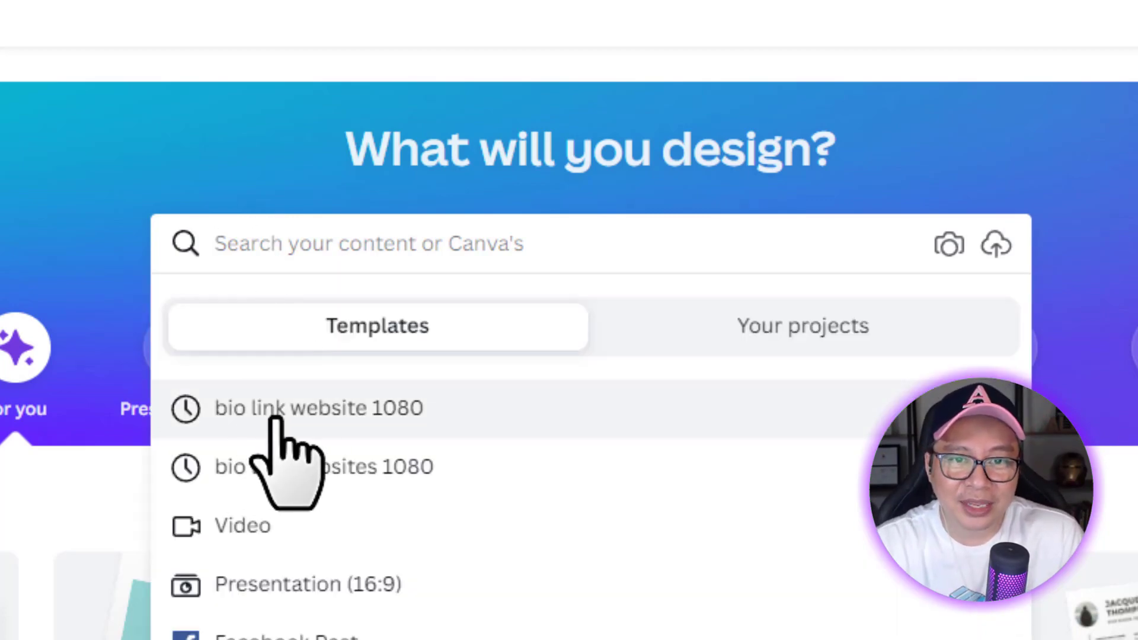
click(341, 423)
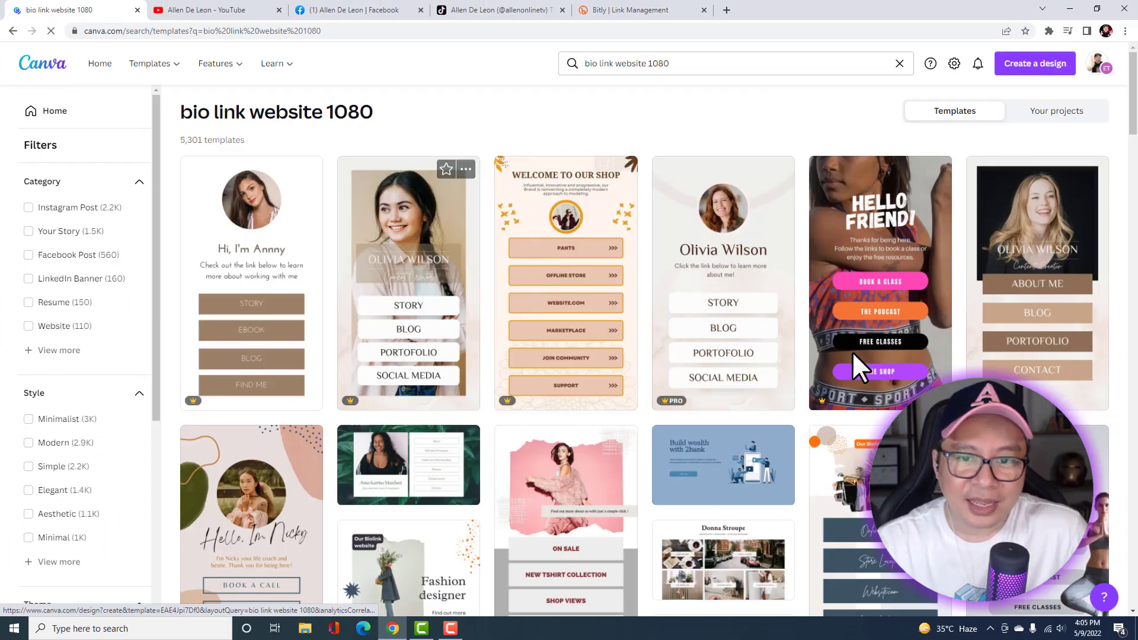
Browse the bio link templates and open the beige brown one with a round portrait and five link buttons for editing.
scroll(466, 403, down, 4)
scroll(465, 403, down, 6)
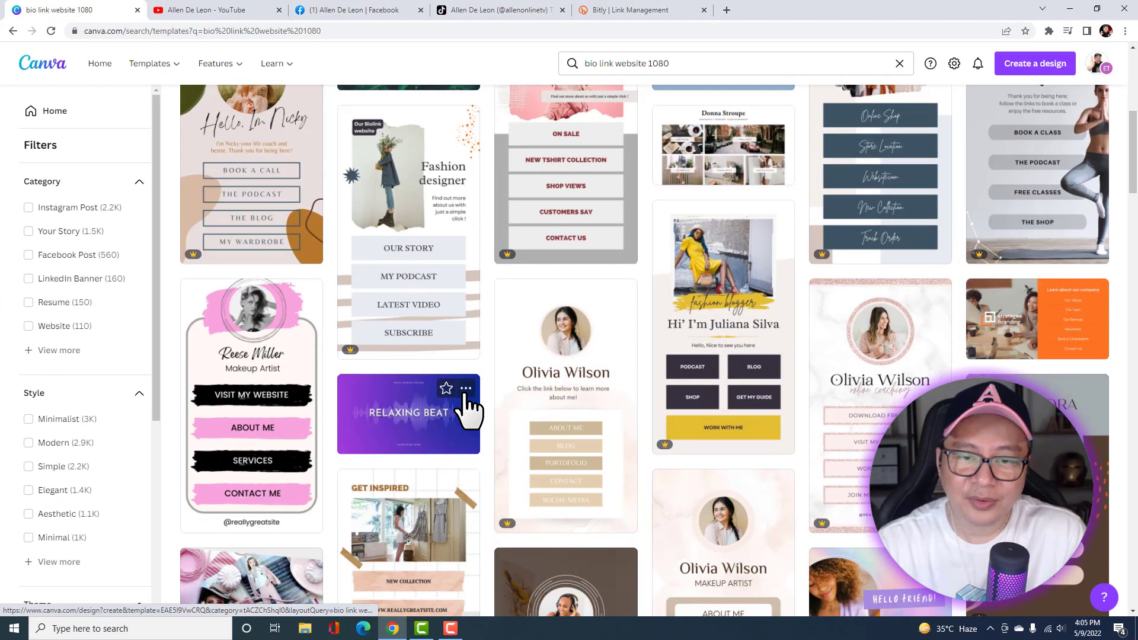
scroll(466, 404, up, 7)
scroll(469, 403, up, 3)
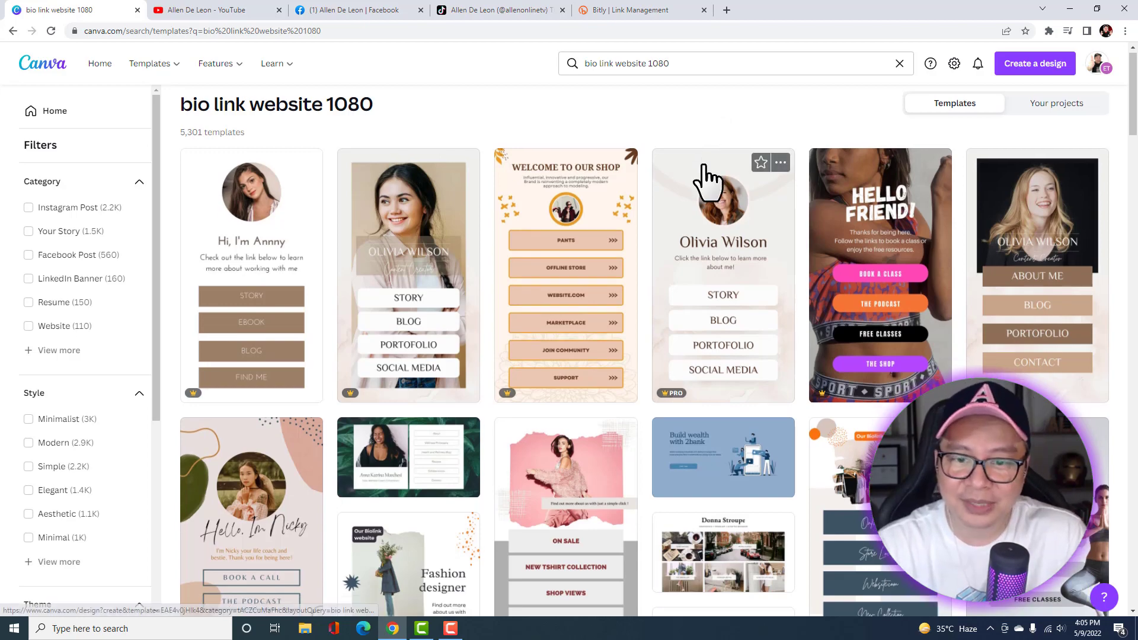
scroll(705, 175, down, 8)
scroll(702, 187, down, 4)
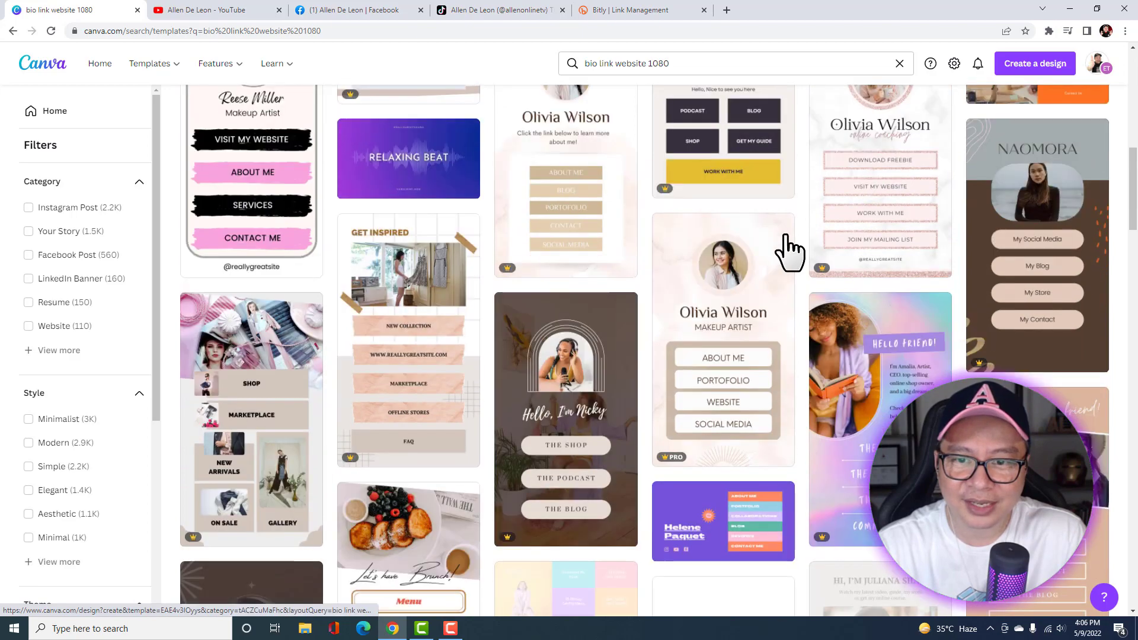
scroll(795, 237, up, 2)
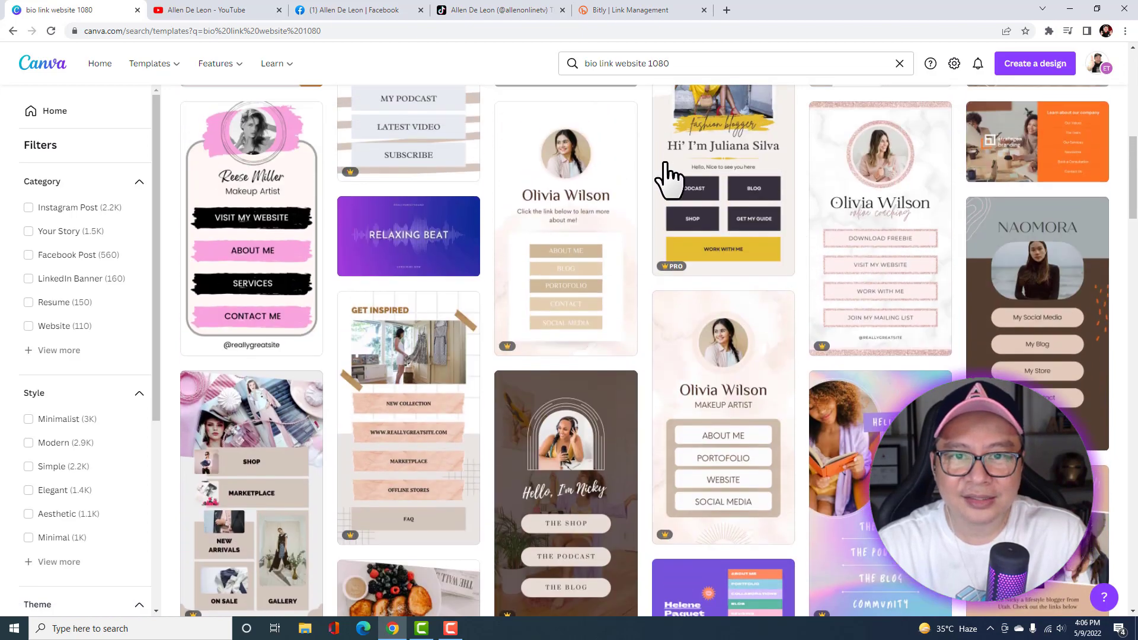
click(520, 153)
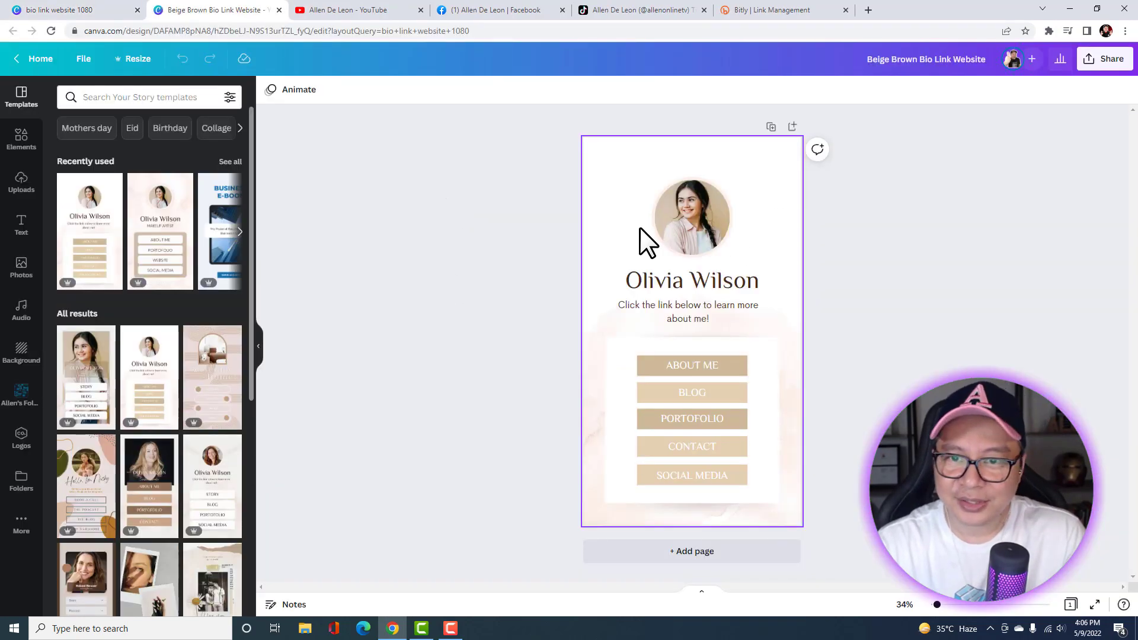
Delete the round portrait photo above the name and the pale pink circle behind it.
click(692, 213)
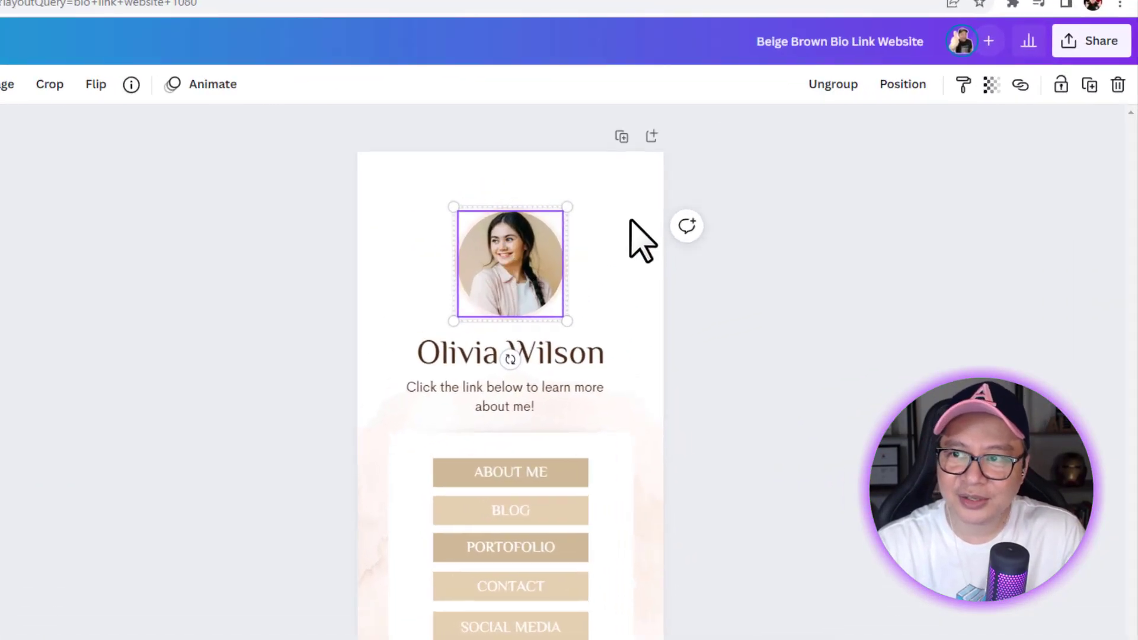
click(1114, 82)
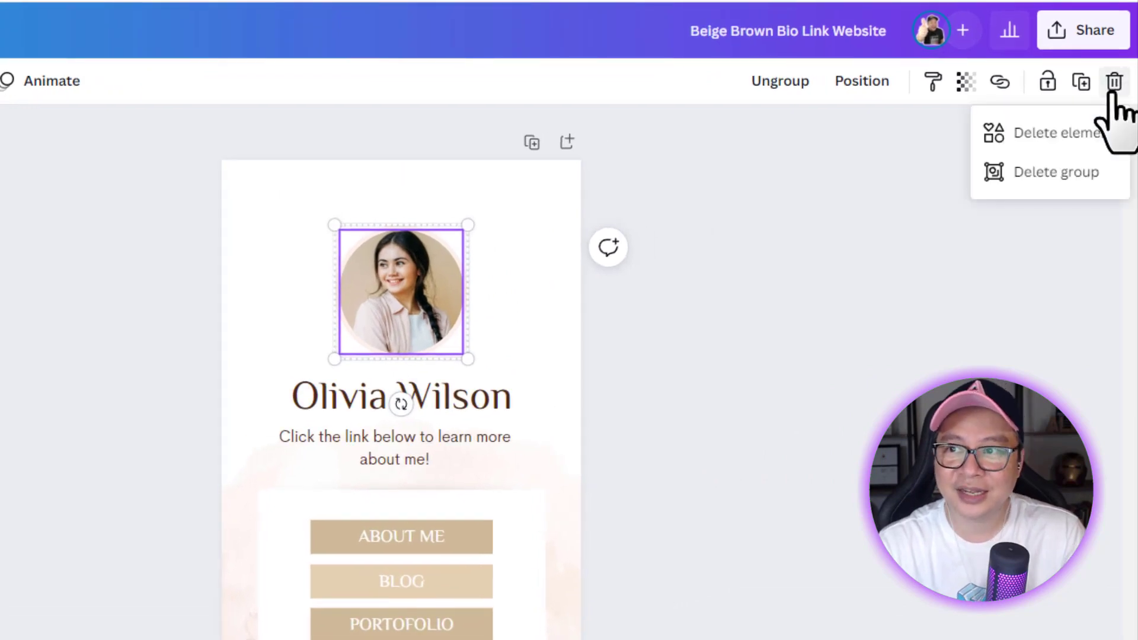
click(1040, 134)
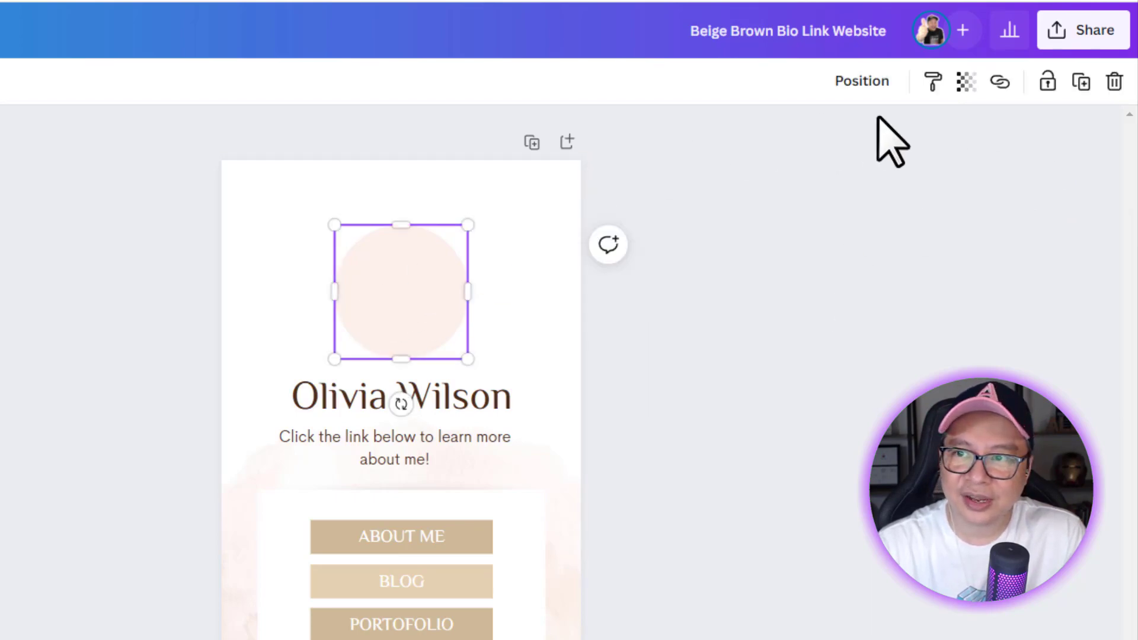
click(1114, 81)
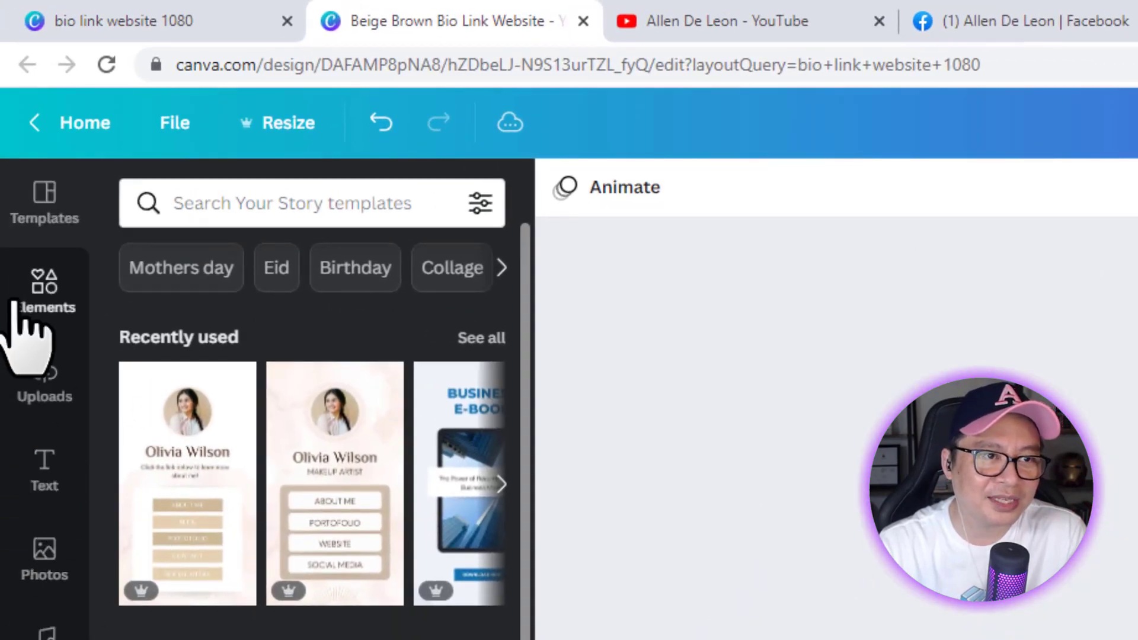
Search the elements for "frame" and place a circular outlined frame above the name heading.
click(14, 303)
click(238, 203)
text(frame)
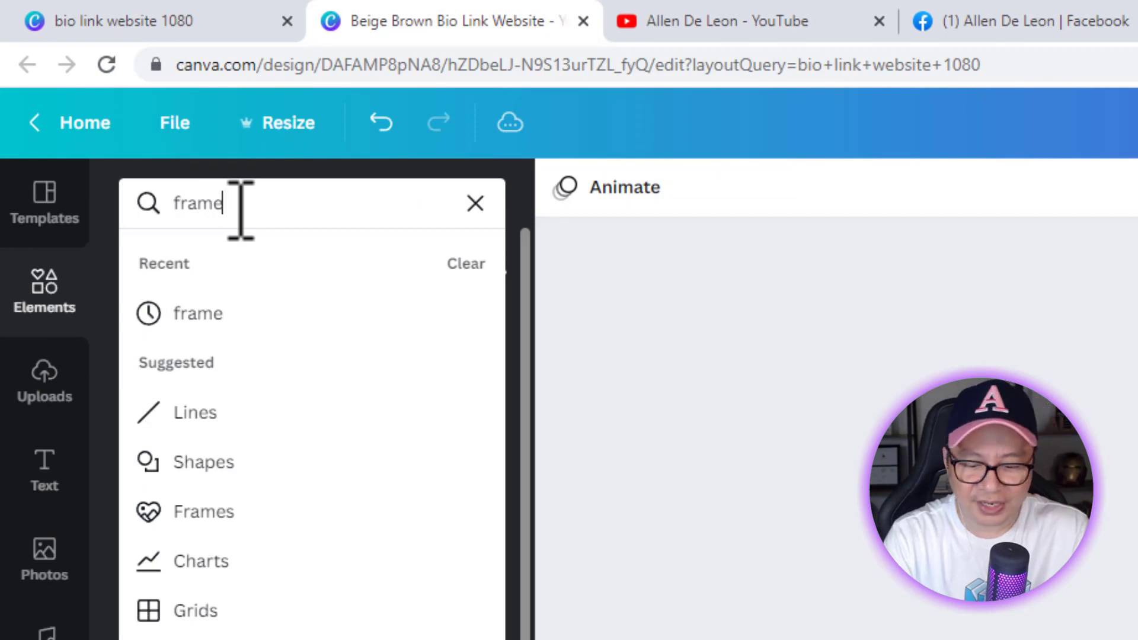
key(Return)
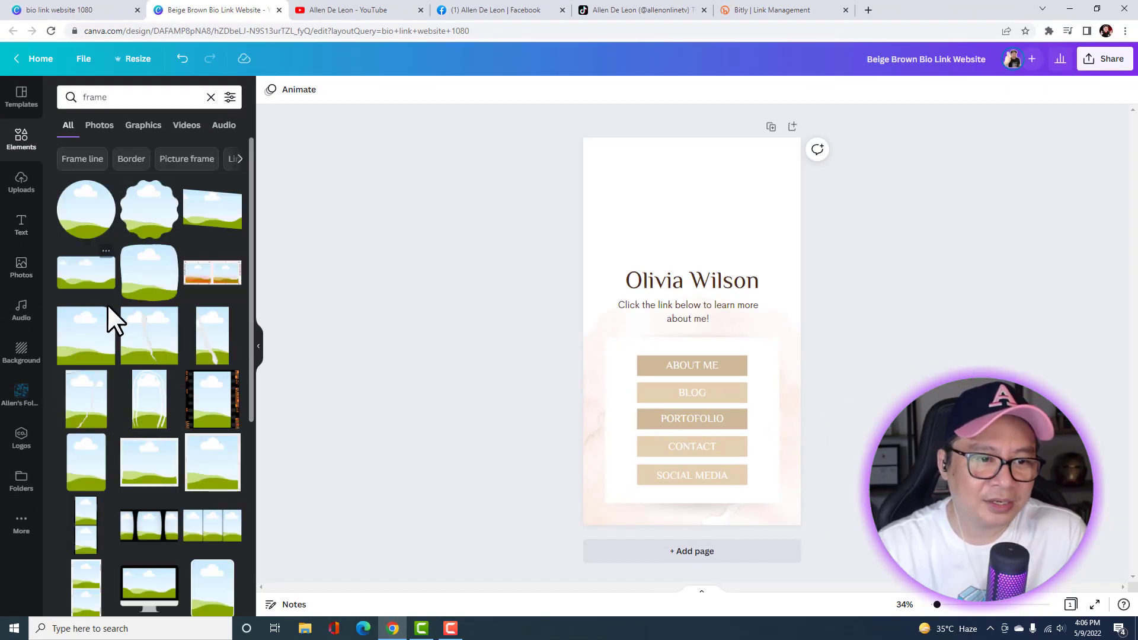
scroll(125, 310, down, 5)
click(205, 360)
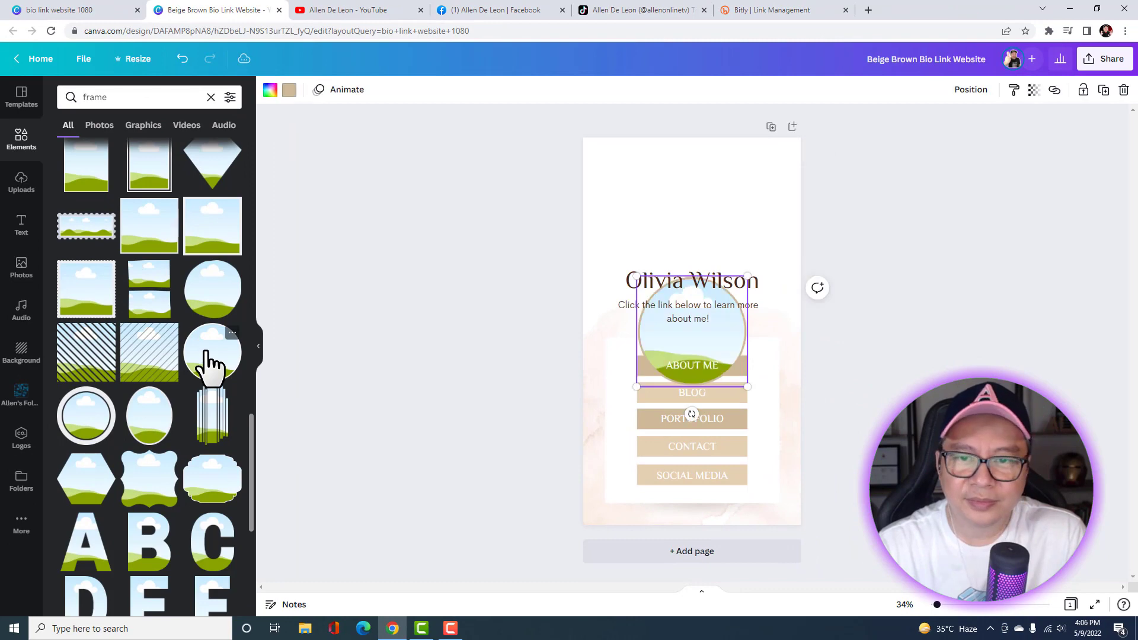
drag(692, 341, 689, 209)
Set the circular frame's outline to light blue and centre the frame above the name heading.
click(289, 91)
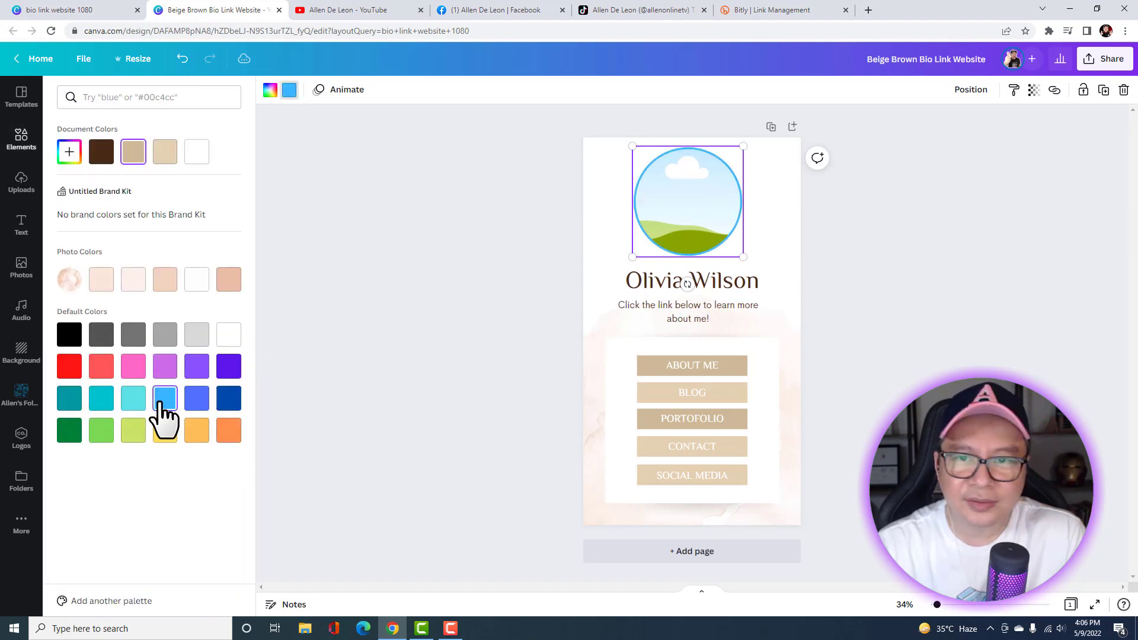
click(160, 402)
drag(690, 205, 688, 209)
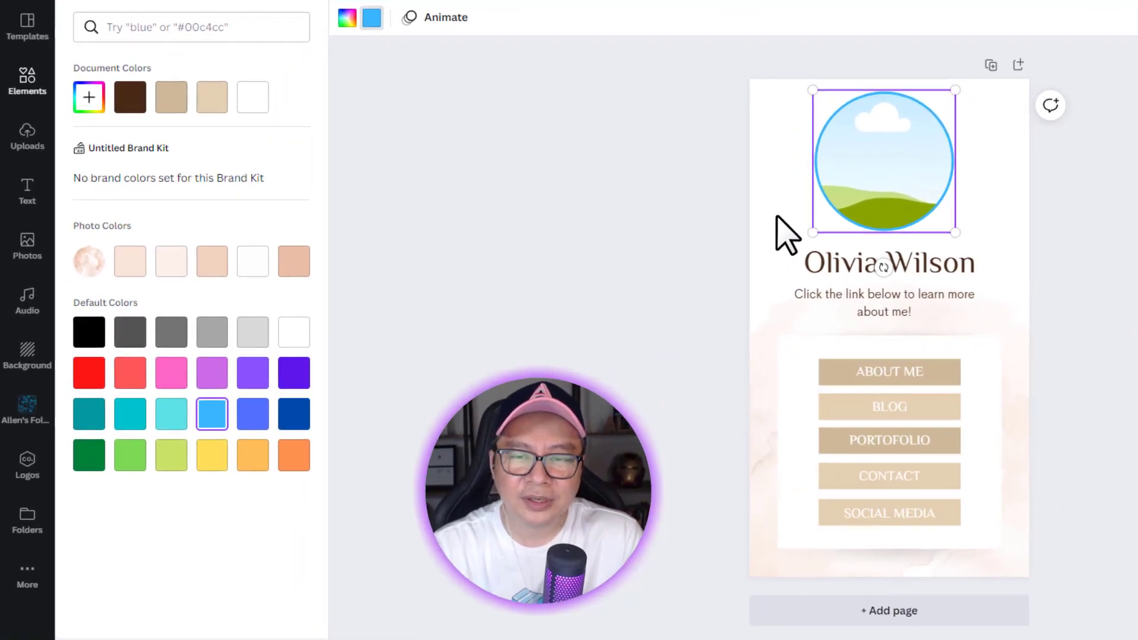
click(776, 217)
click(620, 214)
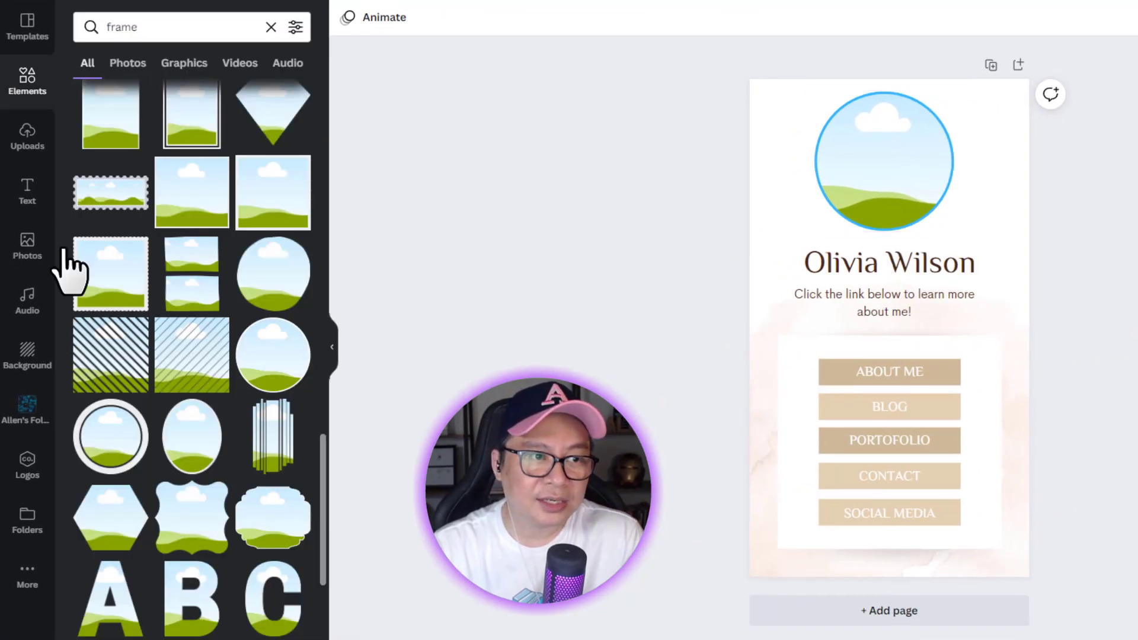
Insert the uploaded purple-lit studio photo and place it inside the circular frame.
click(28, 157)
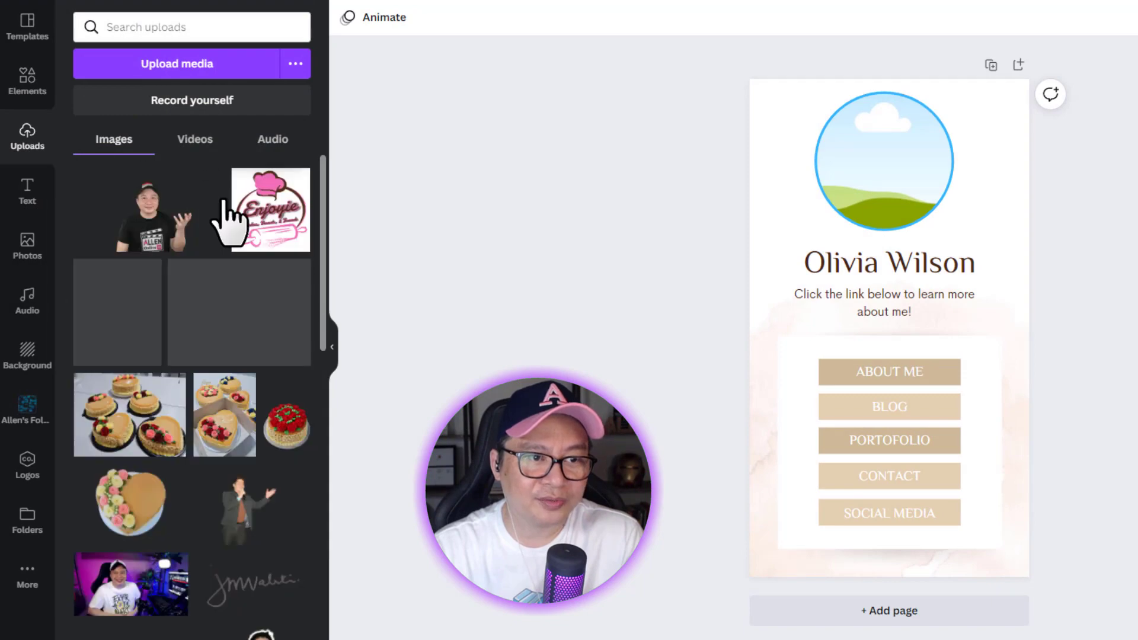
scroll(213, 261, down, 5)
scroll(204, 254, up, 2)
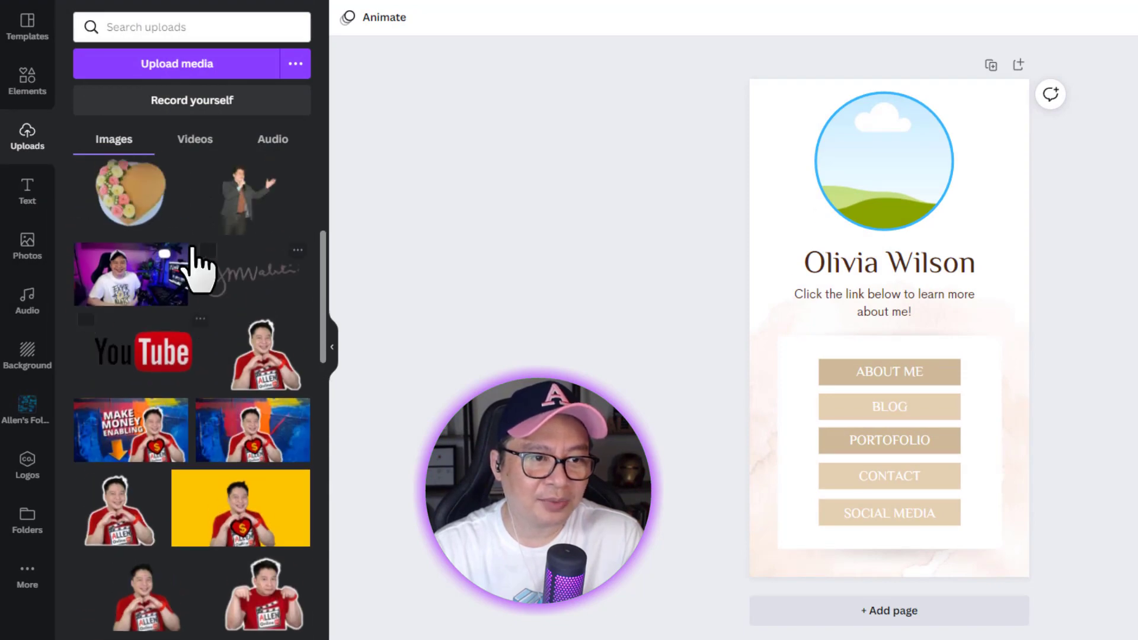
click(123, 286)
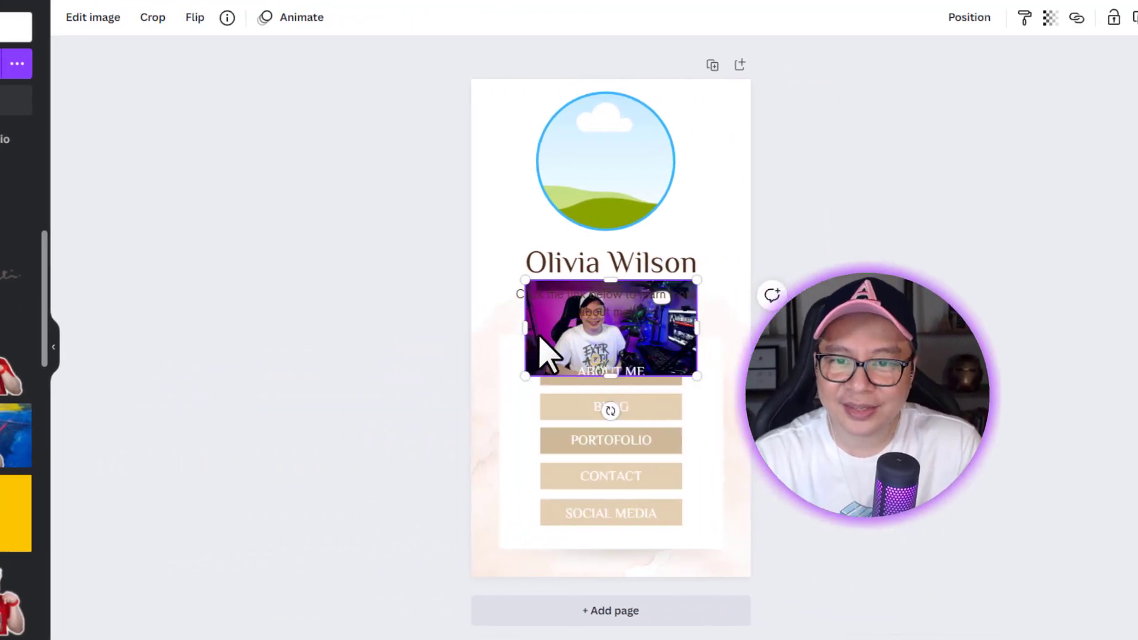
drag(491, 326, 536, 177)
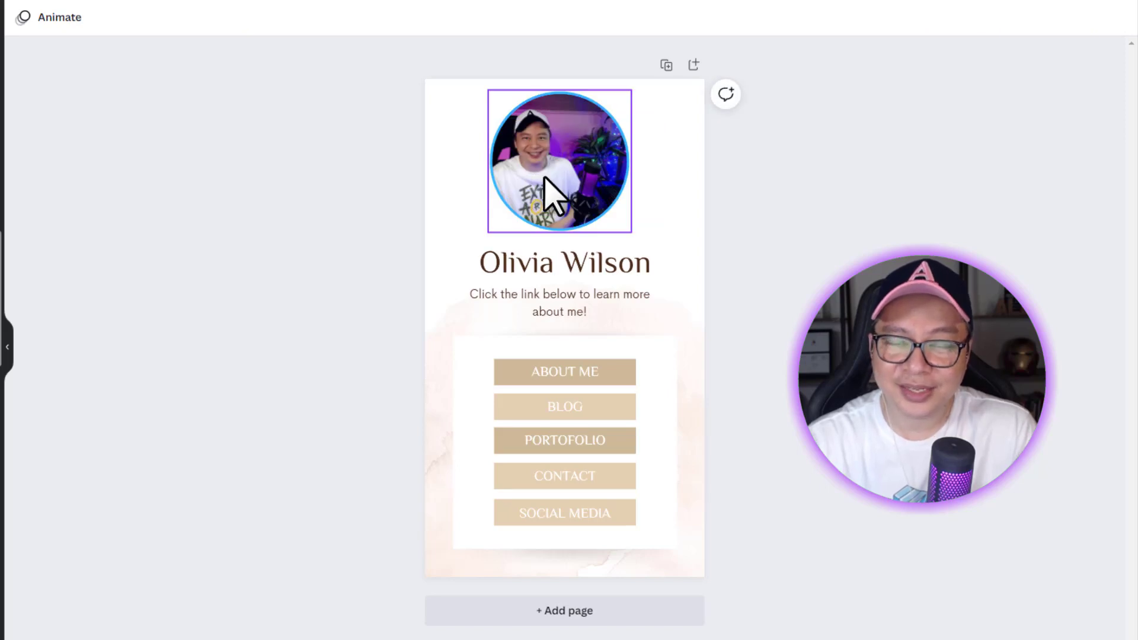
Enlarge and reposition the photo to centre the face in the frame, and shrink and recentre the circular frame.
double_click(544, 177)
drag(683, 231, 757, 287)
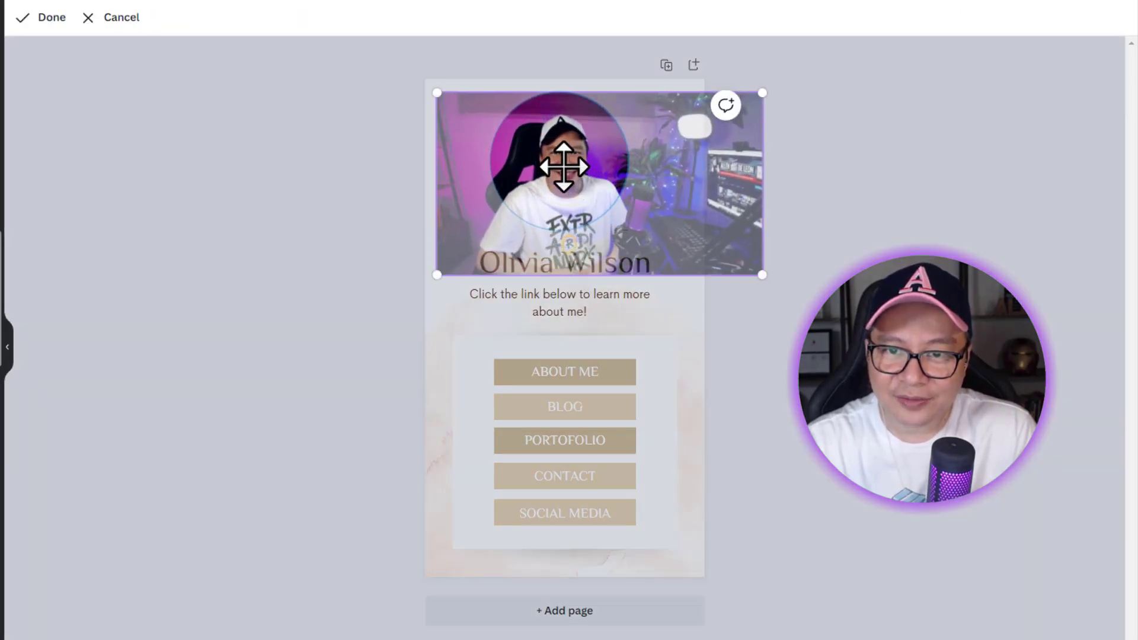
drag(563, 166, 554, 152)
click(338, 204)
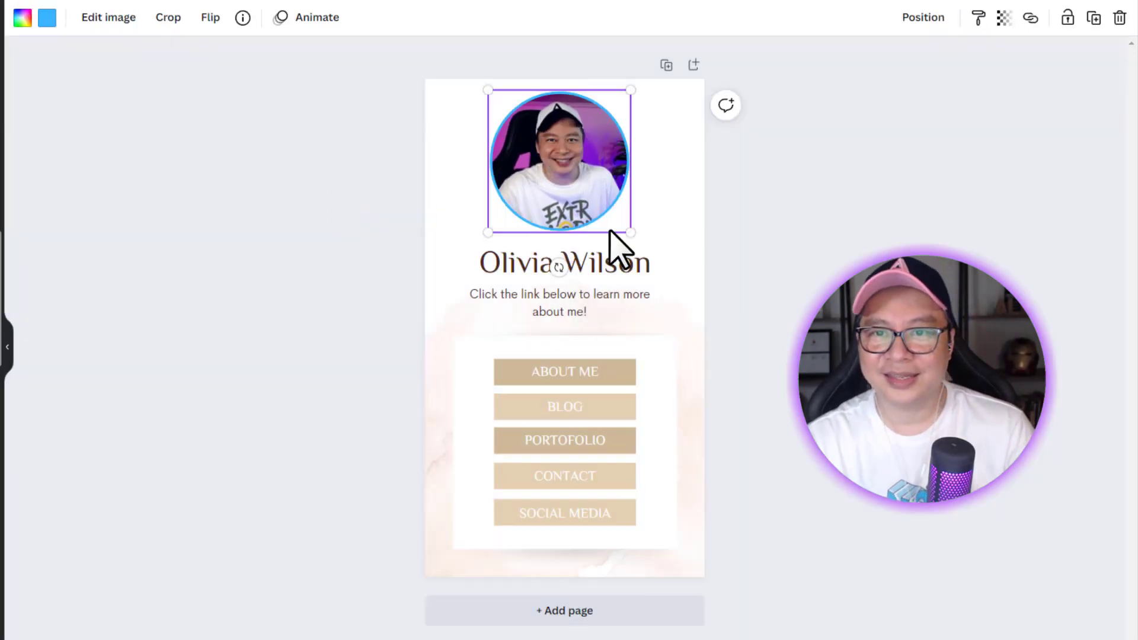
drag(628, 232, 591, 193)
drag(527, 129, 550, 129)
Replace the name heading with the page owner's full name.
double_click(631, 267)
text(Allen De Leon)
Change the description to "Thank you for being here. Follow the links to book a call or enjoy the free resources.", widened and moved up.
click(533, 308)
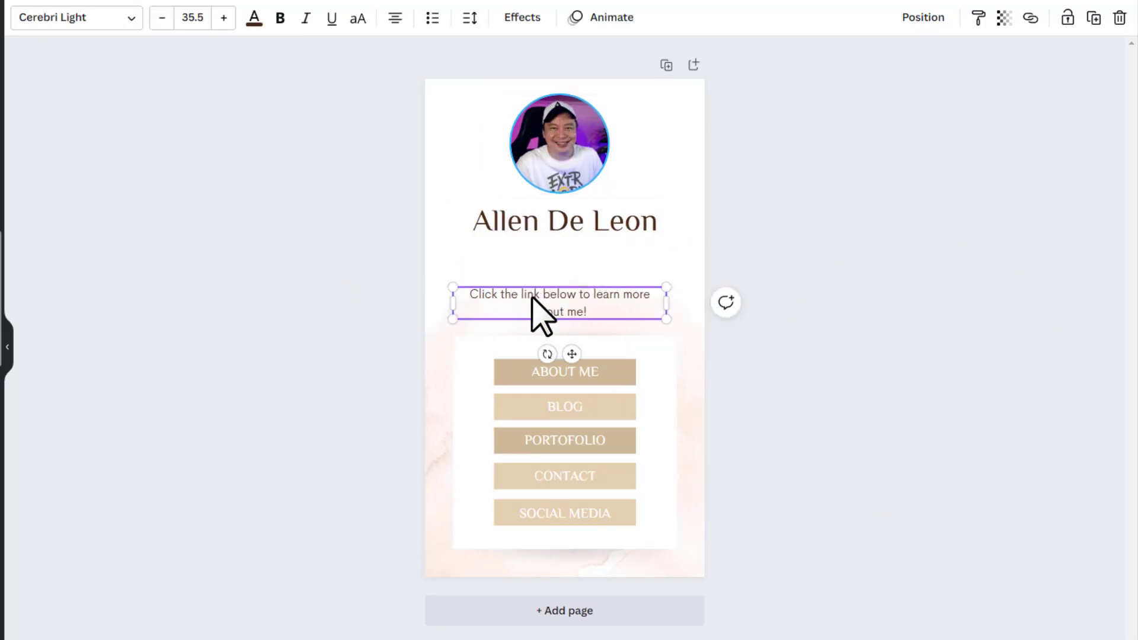
text(thank you for being here. Follow the li)
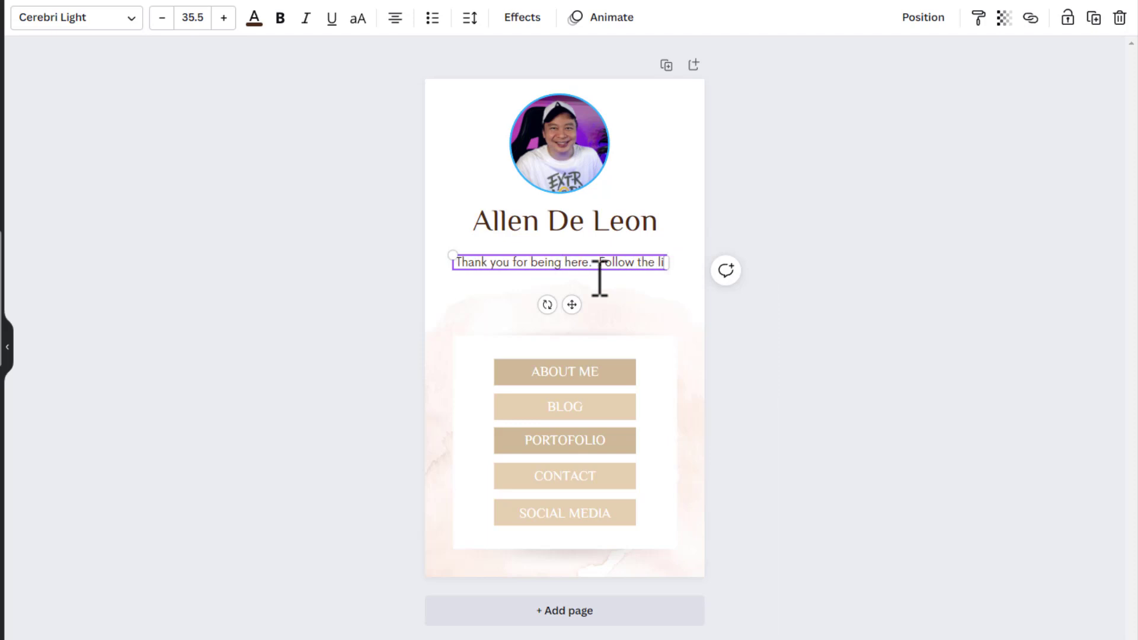
text(nks to book a call or enjoy the free resources.)
drag(666, 279, 688, 279)
drag(518, 277, 518, 259)
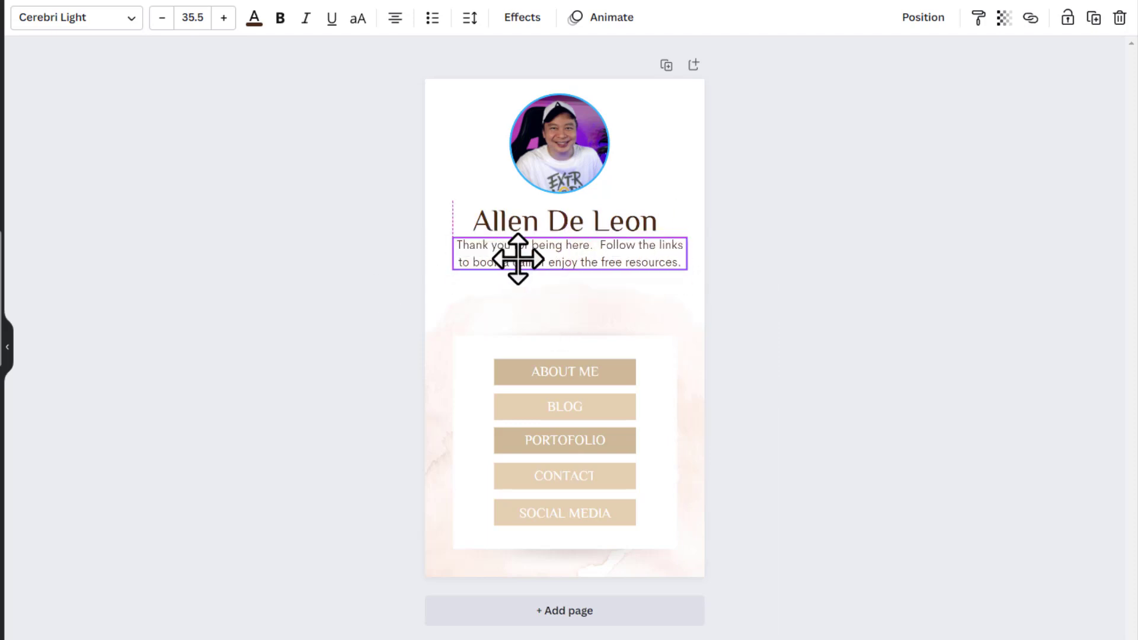
Delete the pink watercolor graphic and recolor the white box behind the link buttons purple.
click(449, 310)
key(Delete)
click(472, 351)
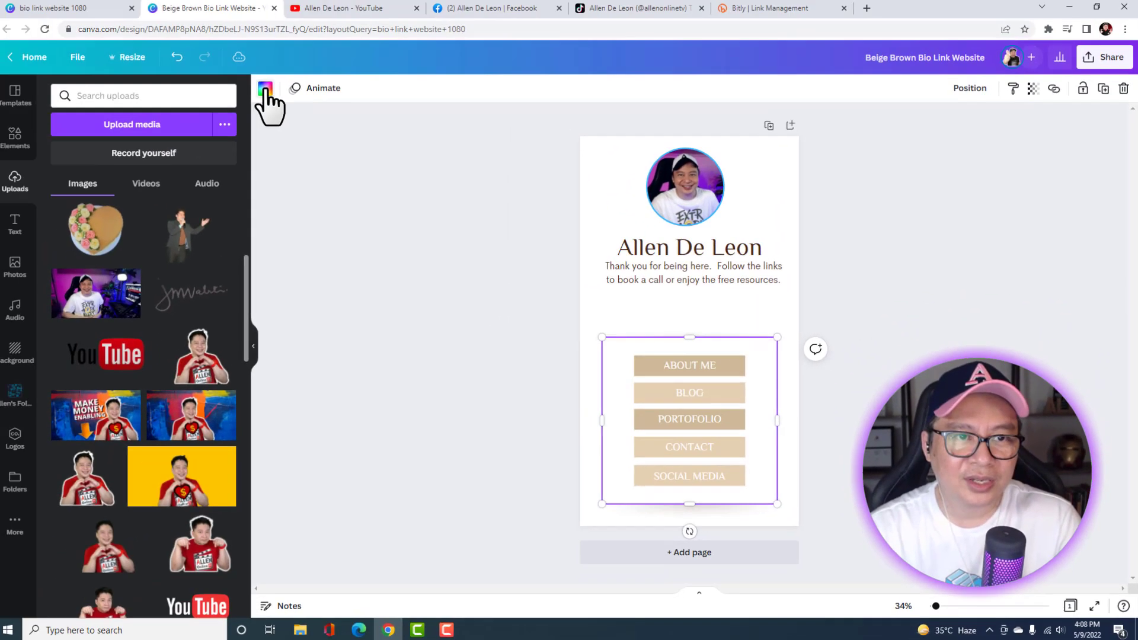
click(22, 17)
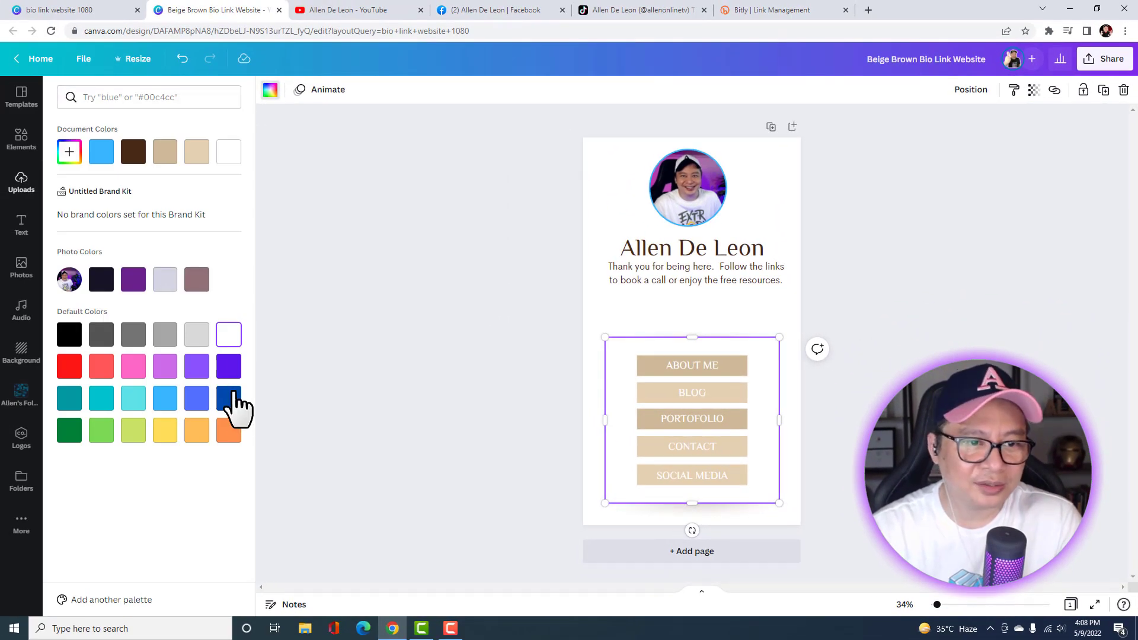
click(196, 371)
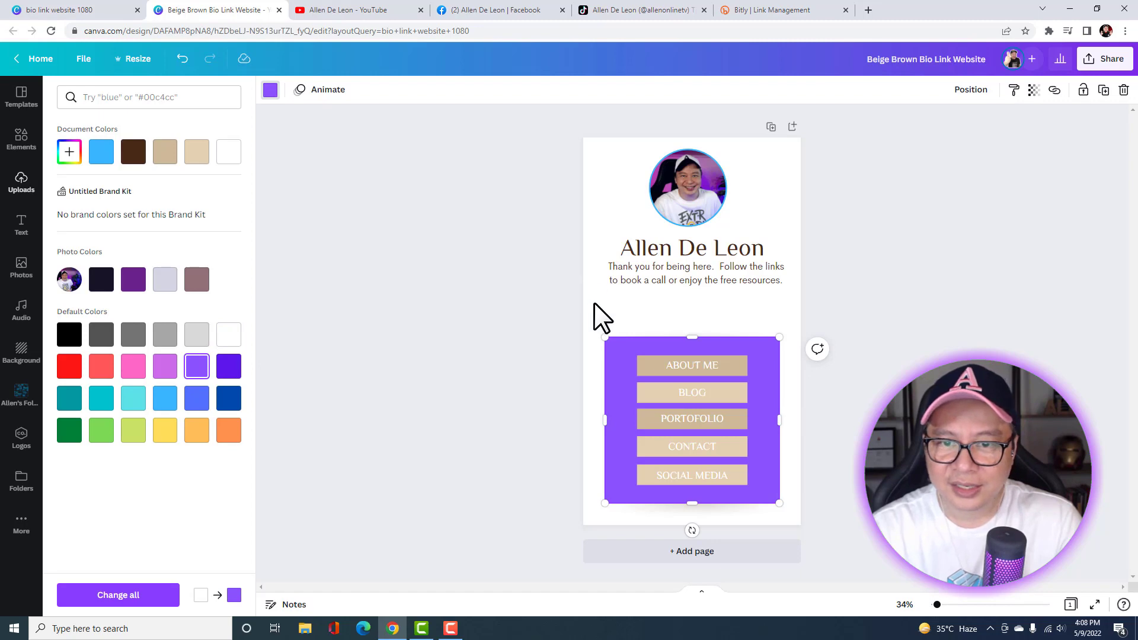
Apply the dark blue gradient image as the page background.
click(599, 181)
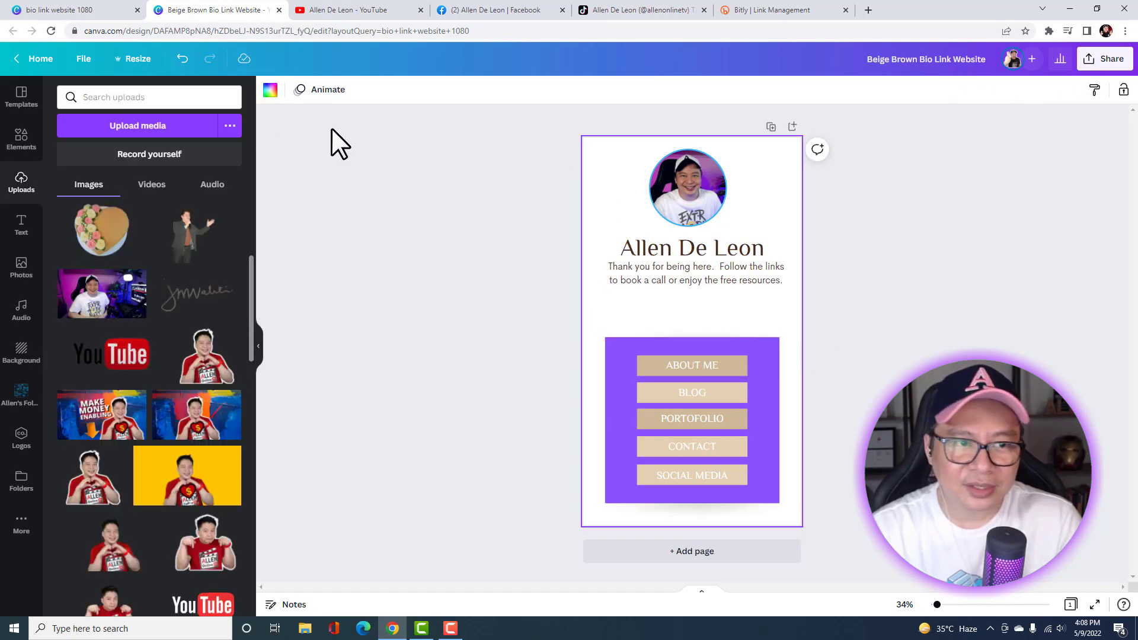
click(18, 355)
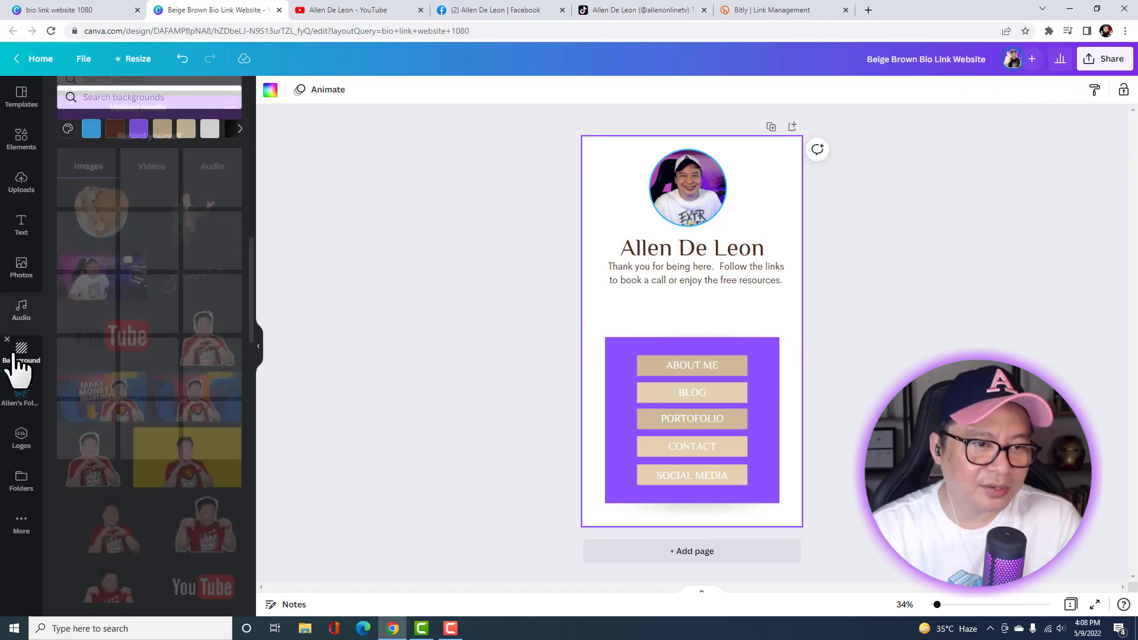
click(142, 205)
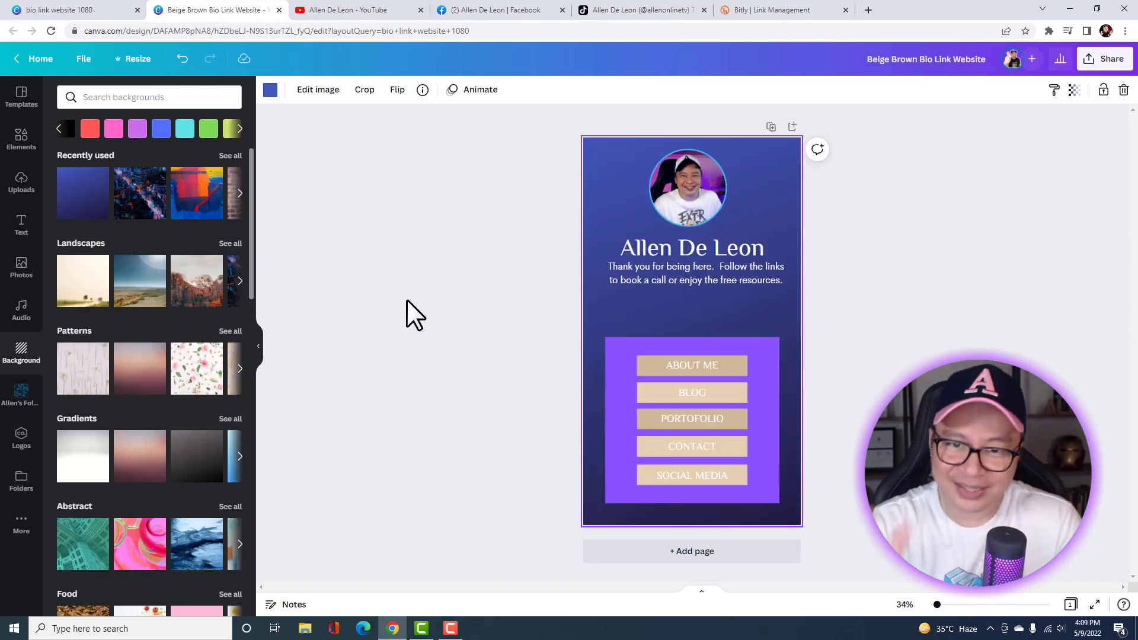
Move the purple box with its link buttons up, closer under the description.
click(616, 400)
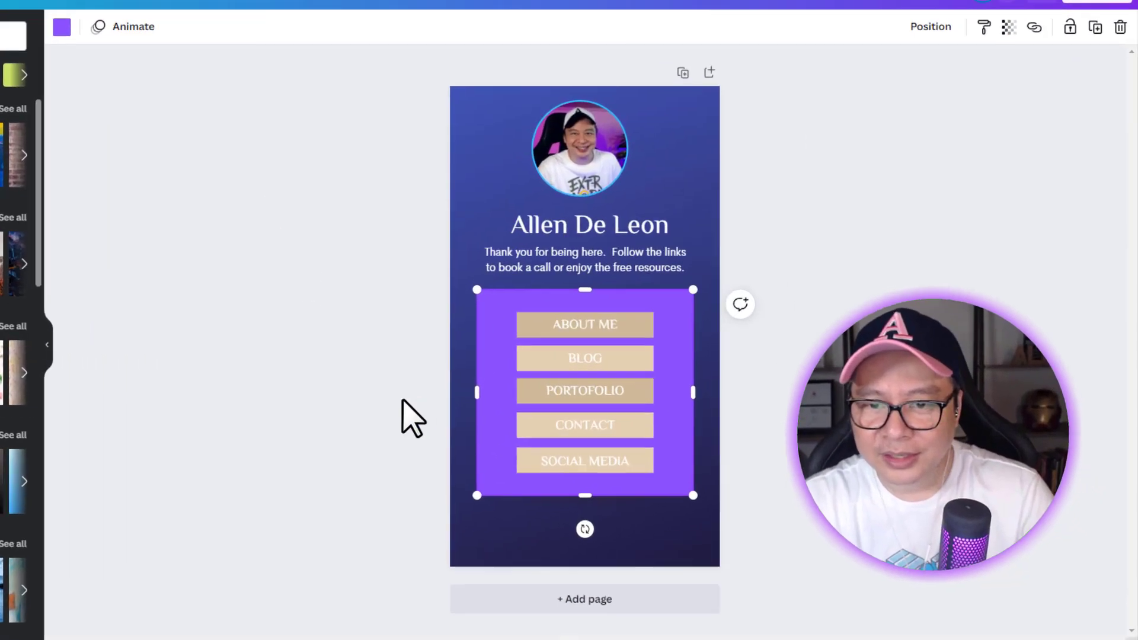
click(518, 396)
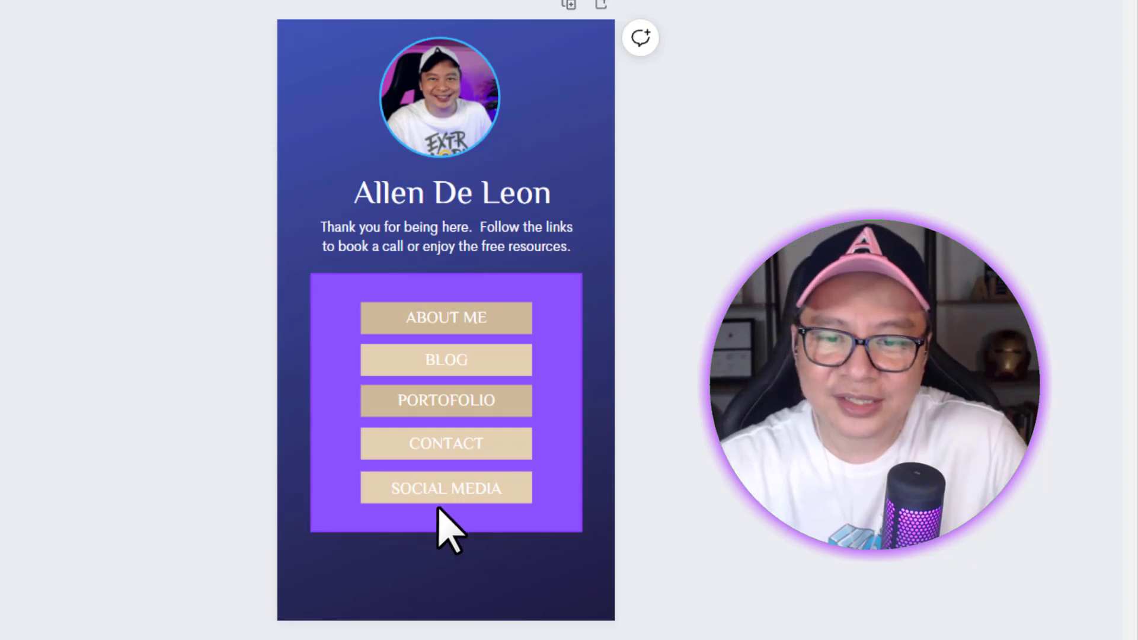
Relabel the first four link buttons as BOOK A CALL, FACEBOOK, YOUTUBE and TIKTOK.
double_click(491, 319)
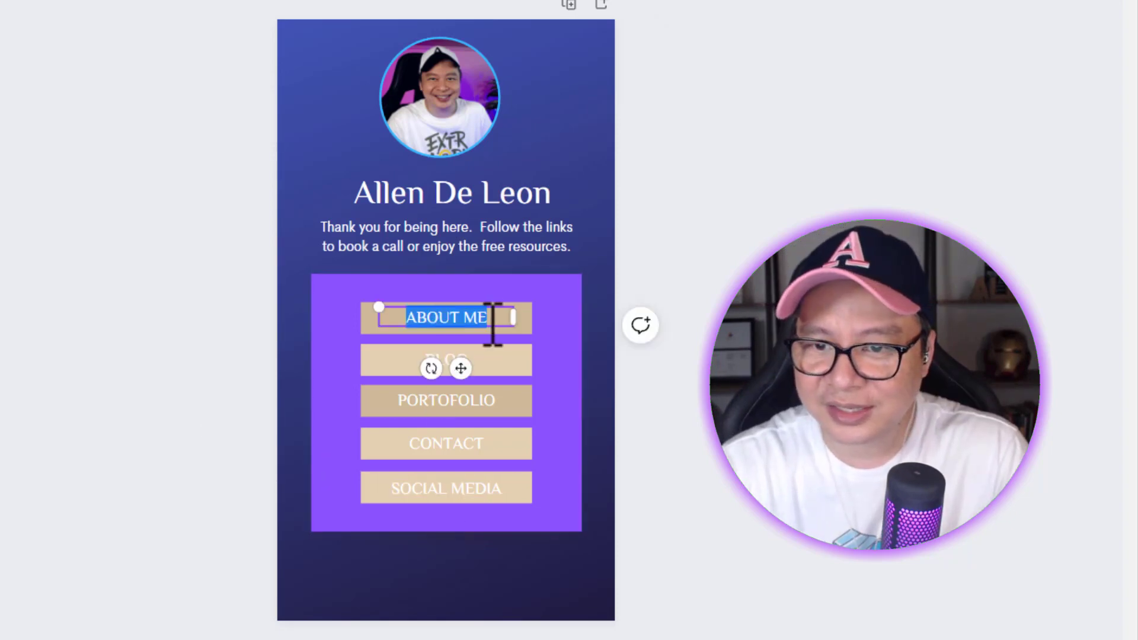
text(ABOUT)
key(BackSpace)
key(BackSpace)
text(LL)
double_click(564, 358)
text(FACEBOOK)
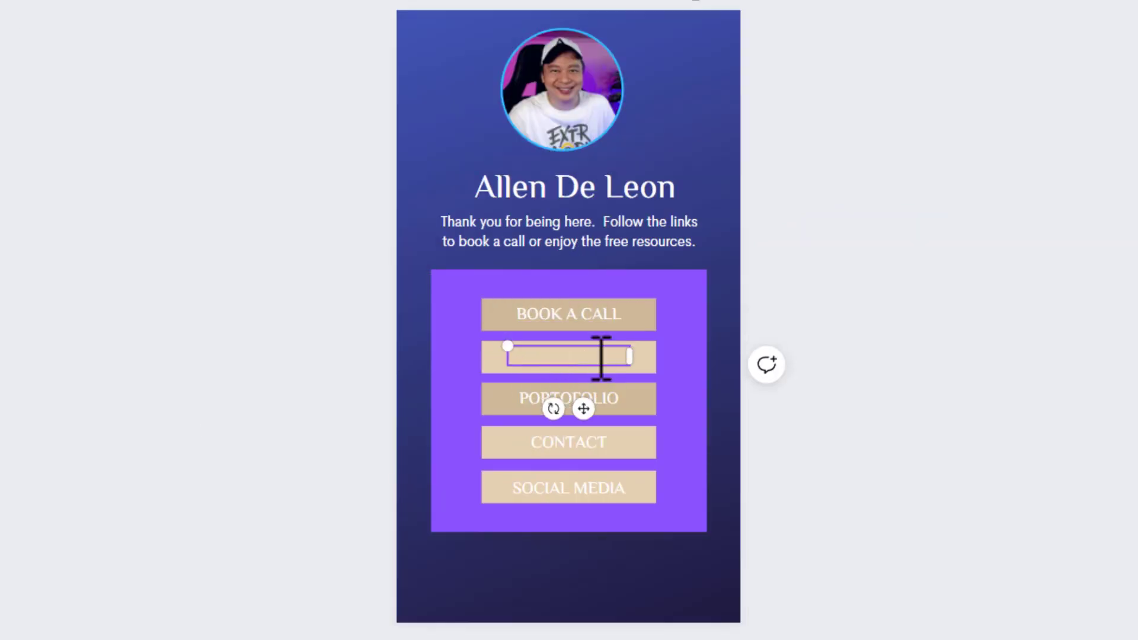
double_click(618, 405)
text(YOUTUBE)
double_click(621, 445)
text(CON)
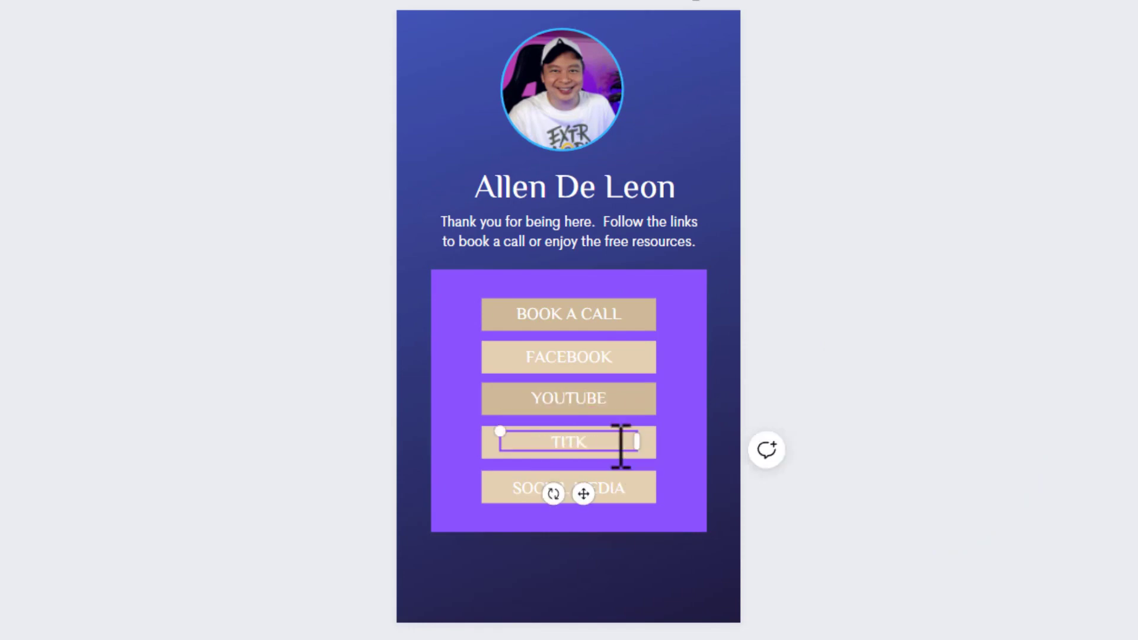
Delete the SOCIAL MEDIA button with its label and shorten the purple box to fit the four remaining buttons.
click(592, 488)
key(Delete)
click(504, 488)
key(Delete)
click(568, 517)
drag(567, 532, 567, 493)
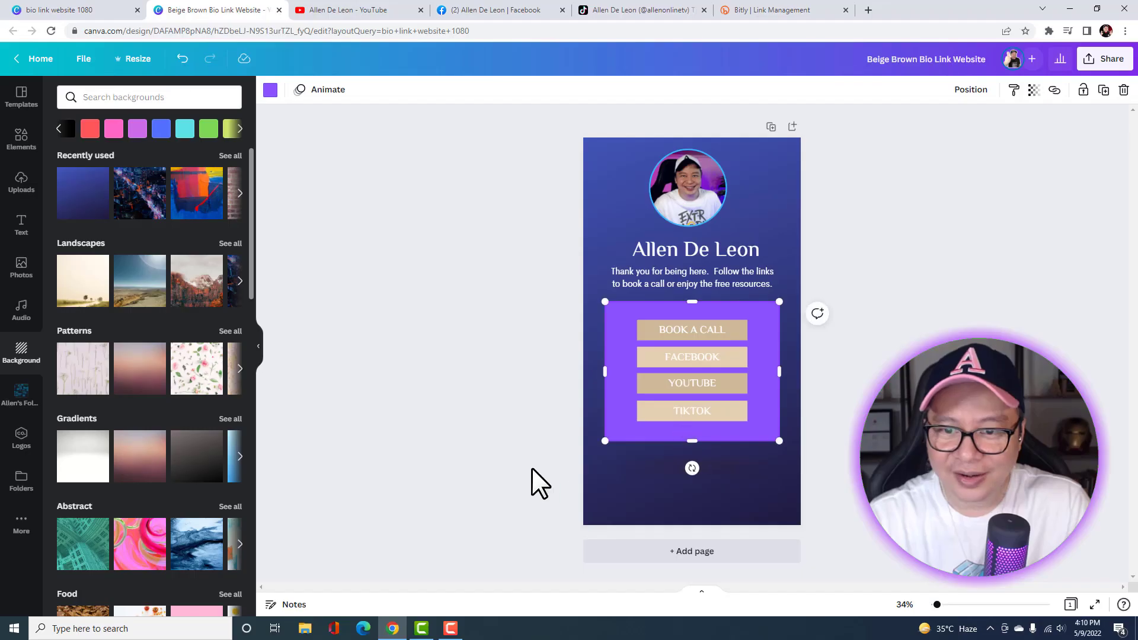
click(308, 529)
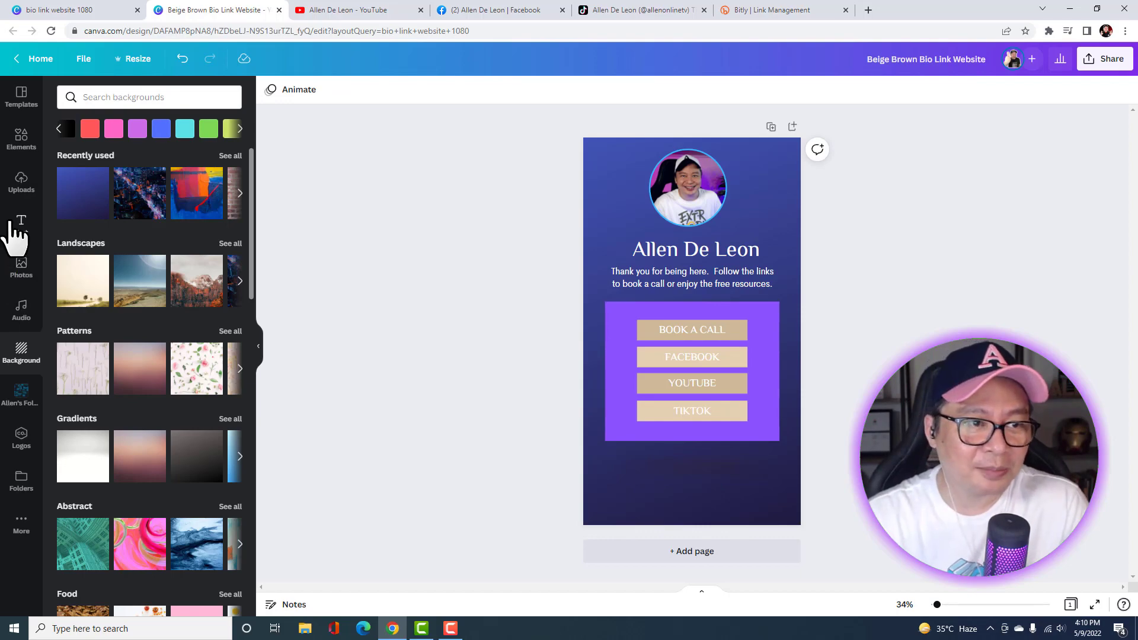
Add the uploaded "Top 5 Free Tools" book cover, scaled down and placed below the purple box at its left side.
click(14, 190)
scroll(145, 341, down, 6)
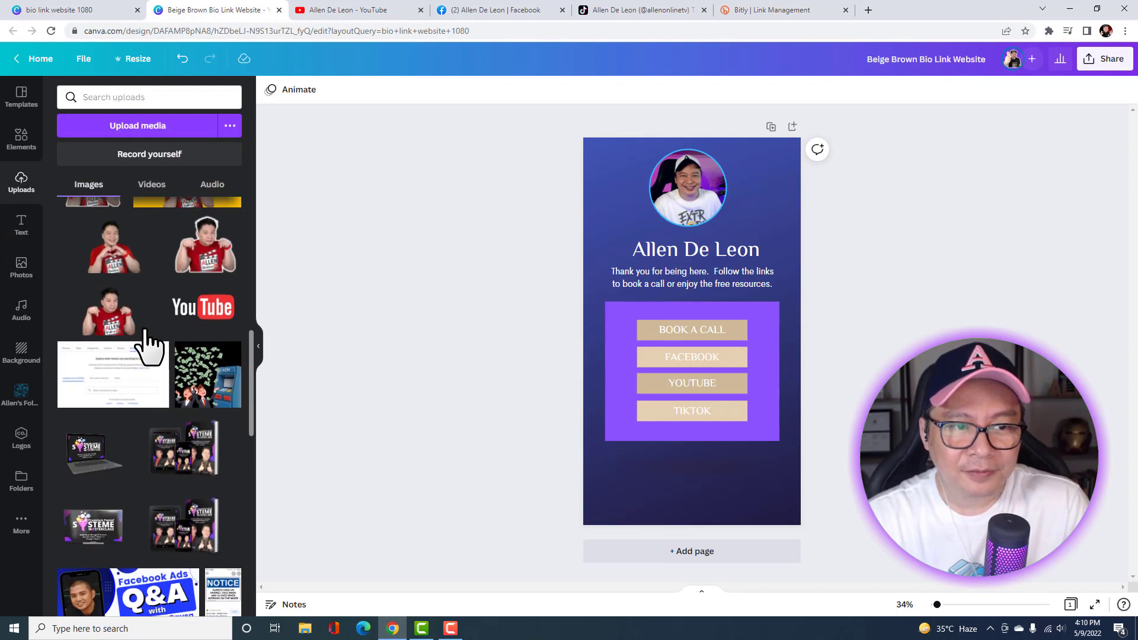
scroll(146, 341, down, 10)
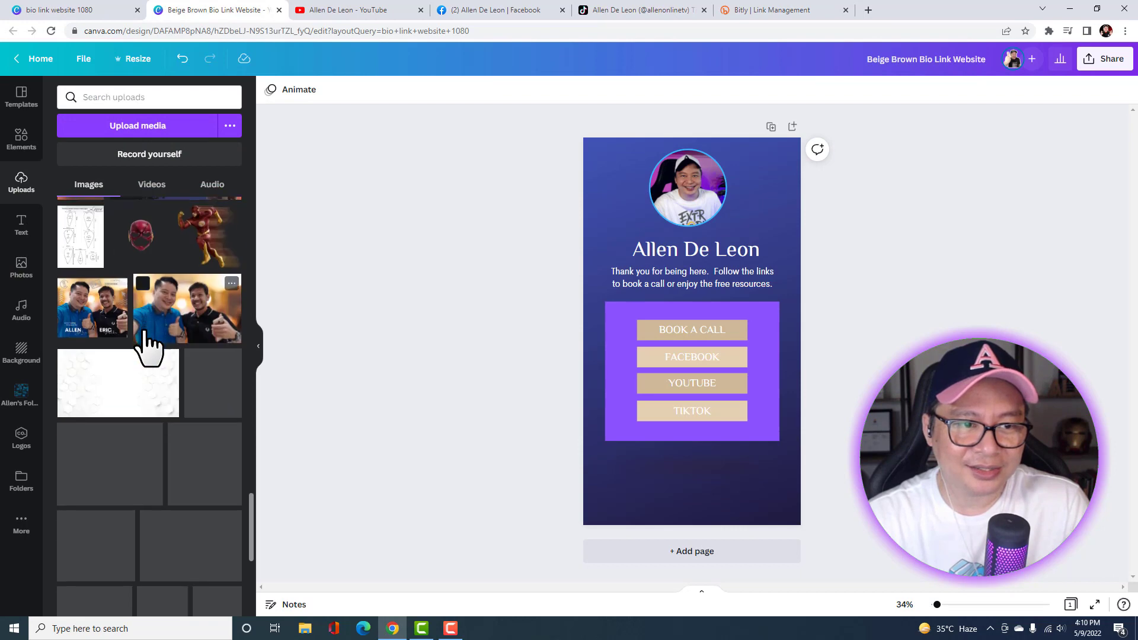
scroll(144, 335, down, 8)
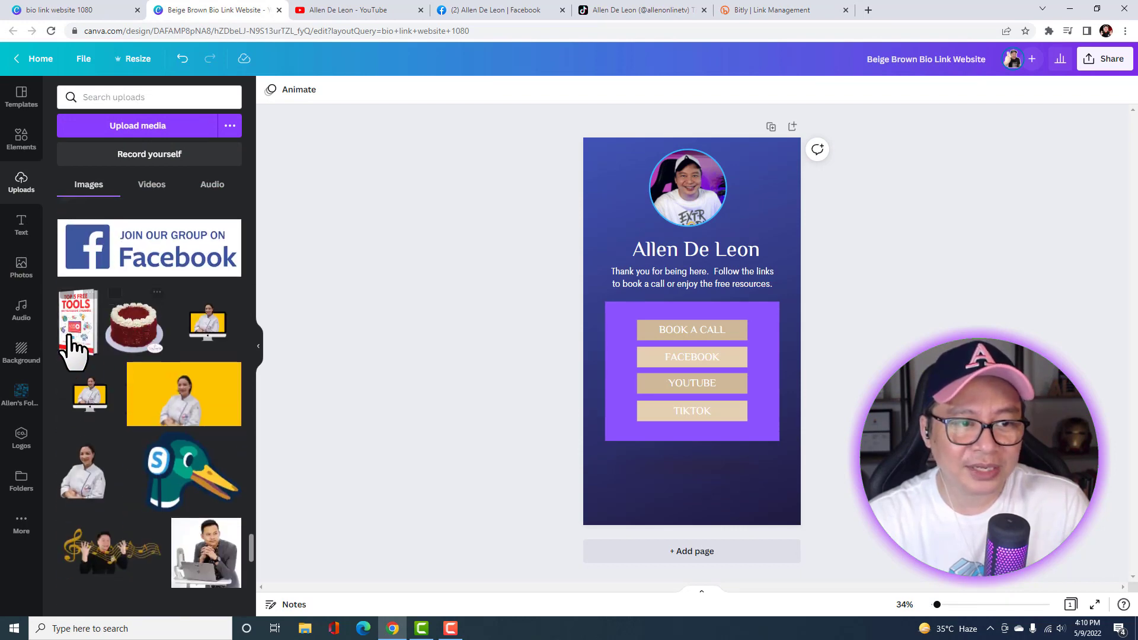
click(69, 337)
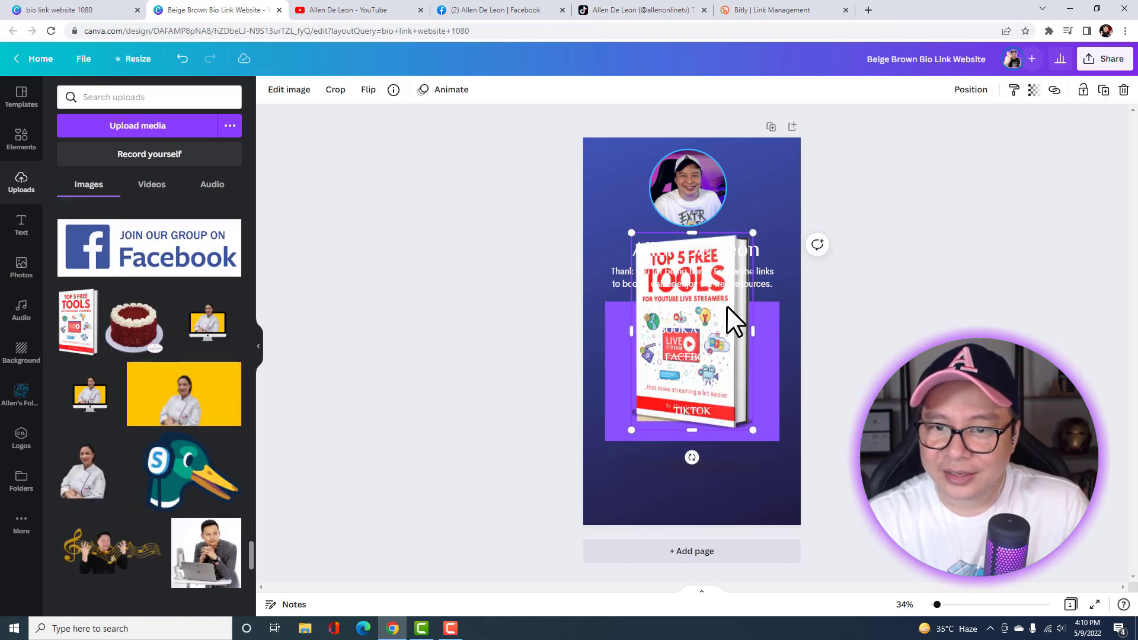
drag(727, 306, 701, 416)
drag(728, 342, 626, 478)
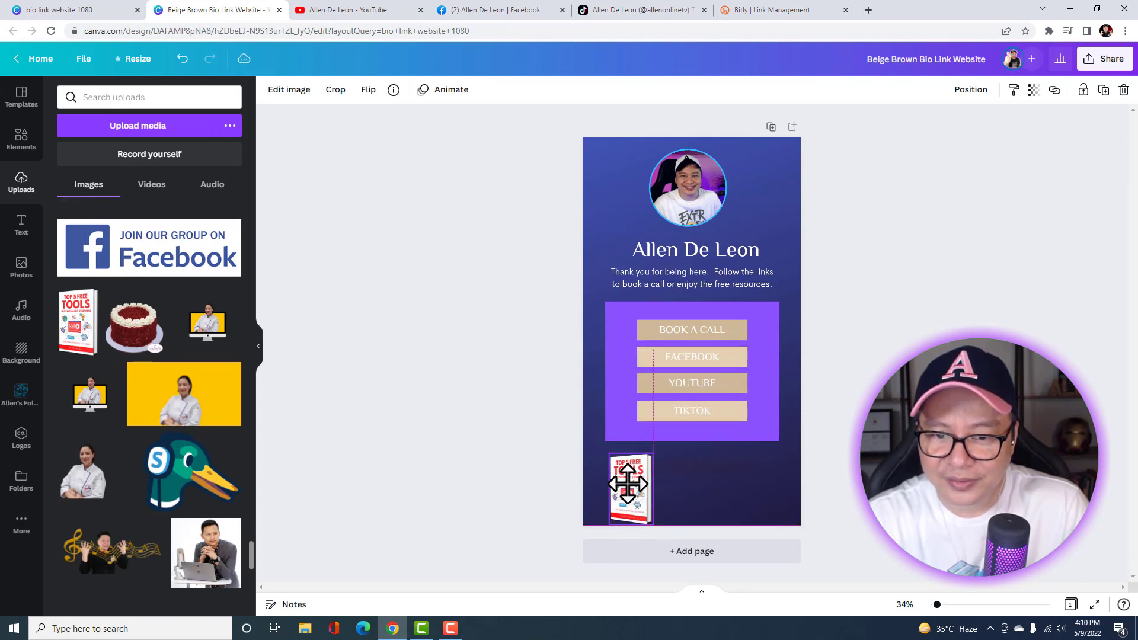
click(514, 468)
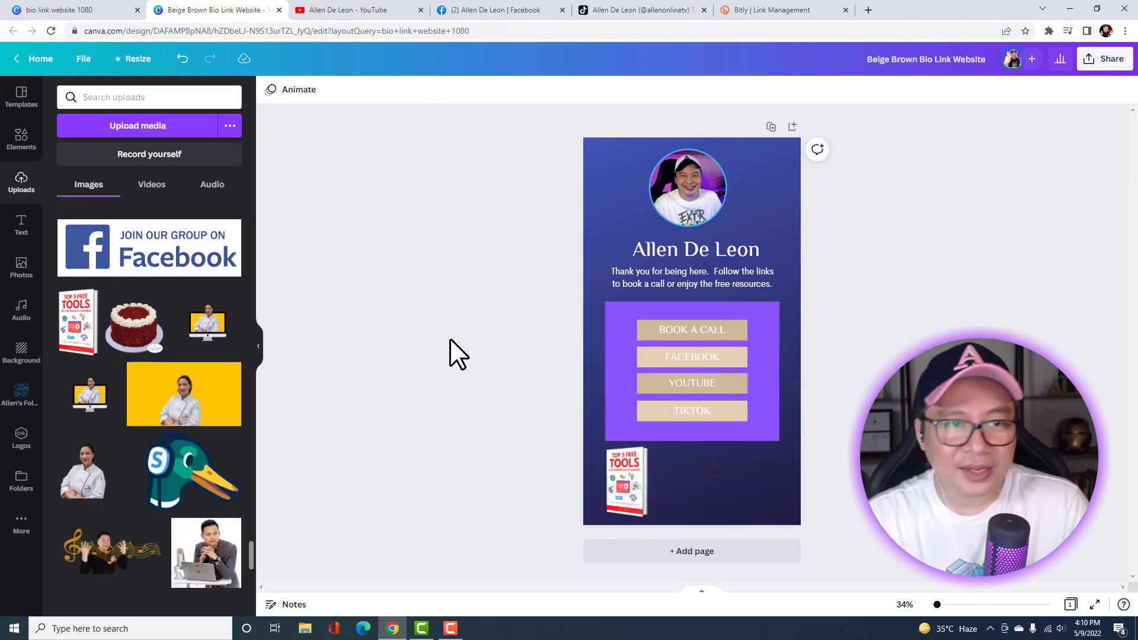
Add a heading reading "FREE BOOK!" to the right of the book cover, below the purple box.
click(17, 226)
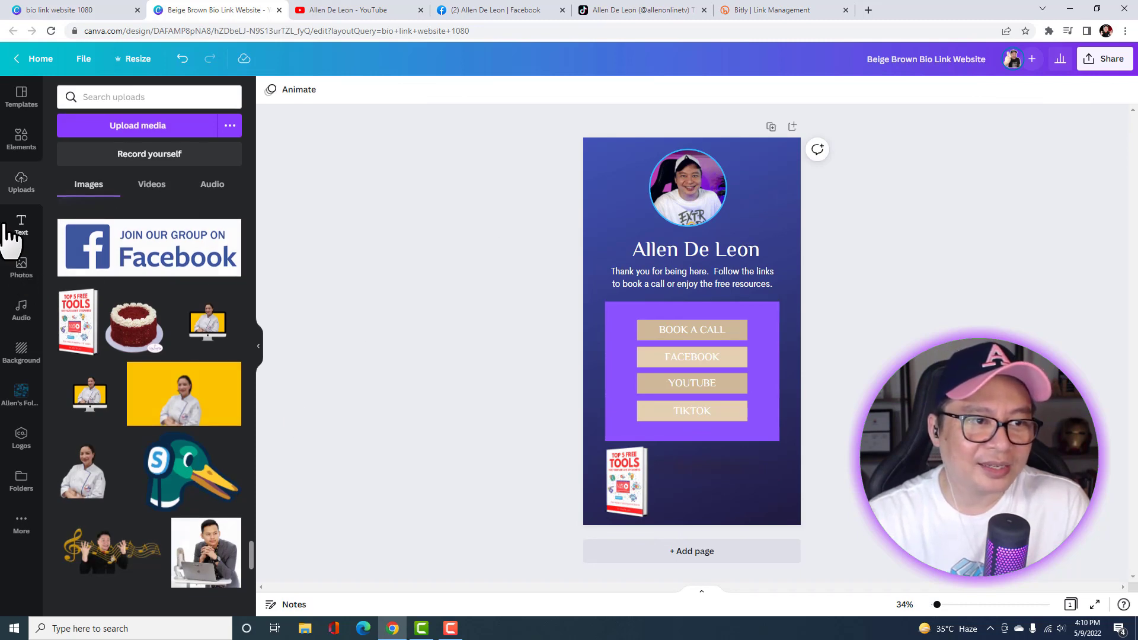
click(115, 159)
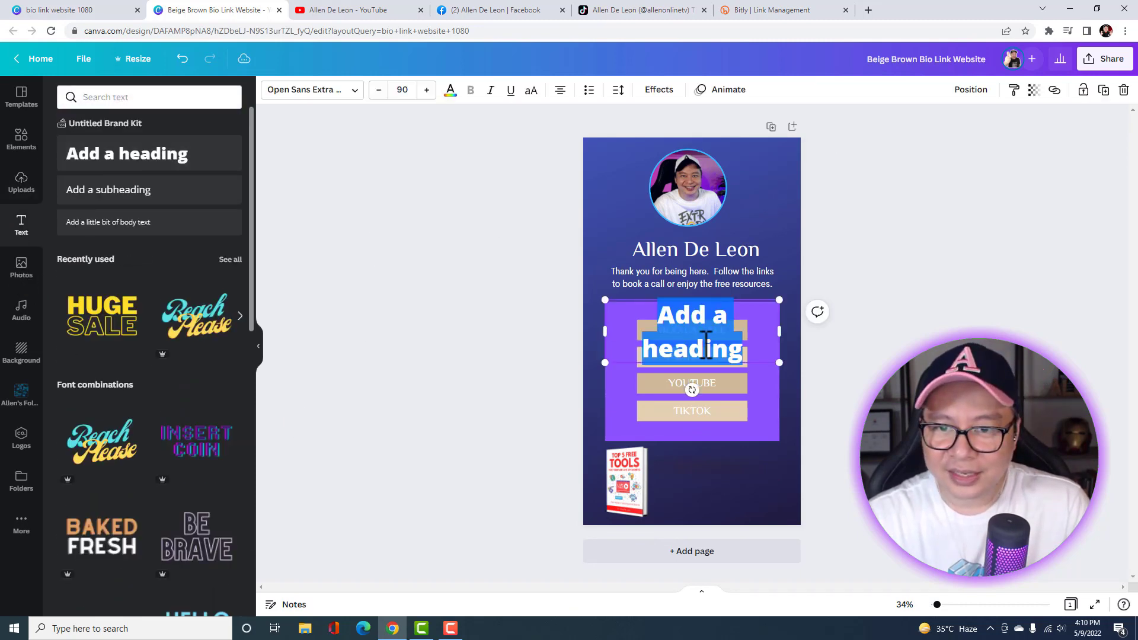
click(485, 353)
drag(694, 312, 717, 454)
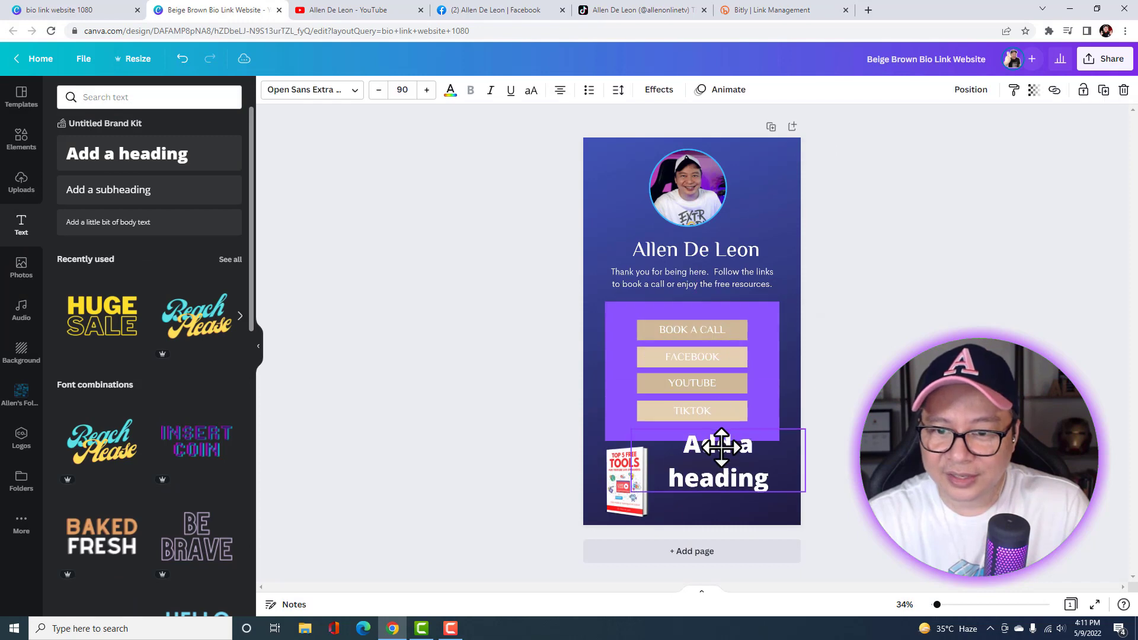
click(782, 492)
key(BackSpace)
key(BackSpace)
key(BackSpace)
key(BackSpace)
key(BackSpace)
key(BackSpace)
key(BackSpace)
key(BackSpace)
key(BackSpace)
key(BackSpace)
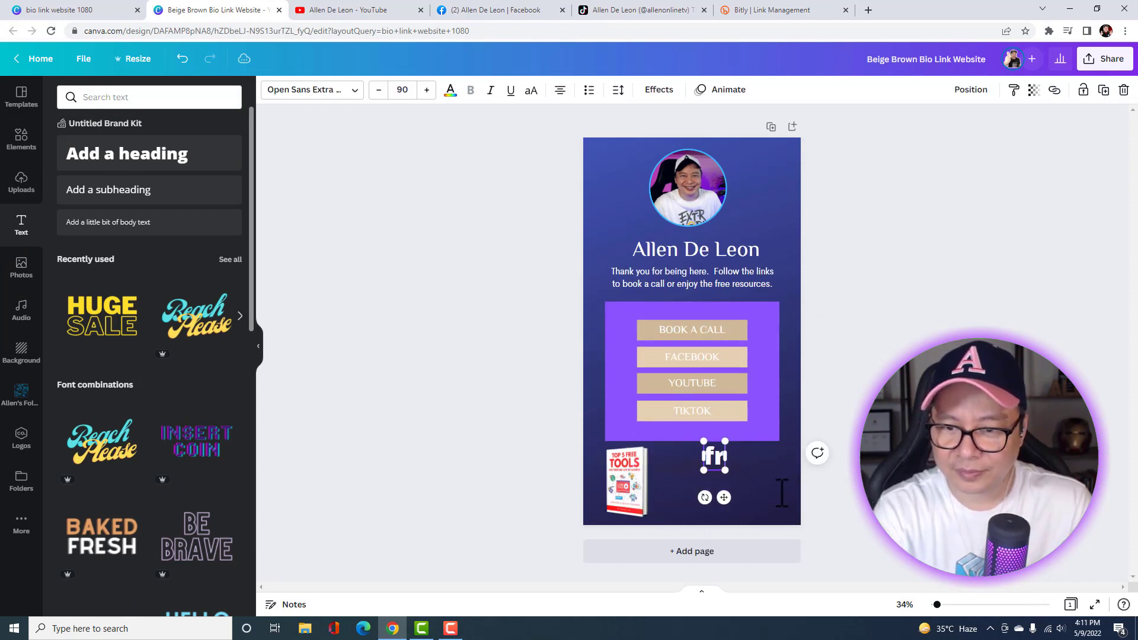
text(FREE BOO)
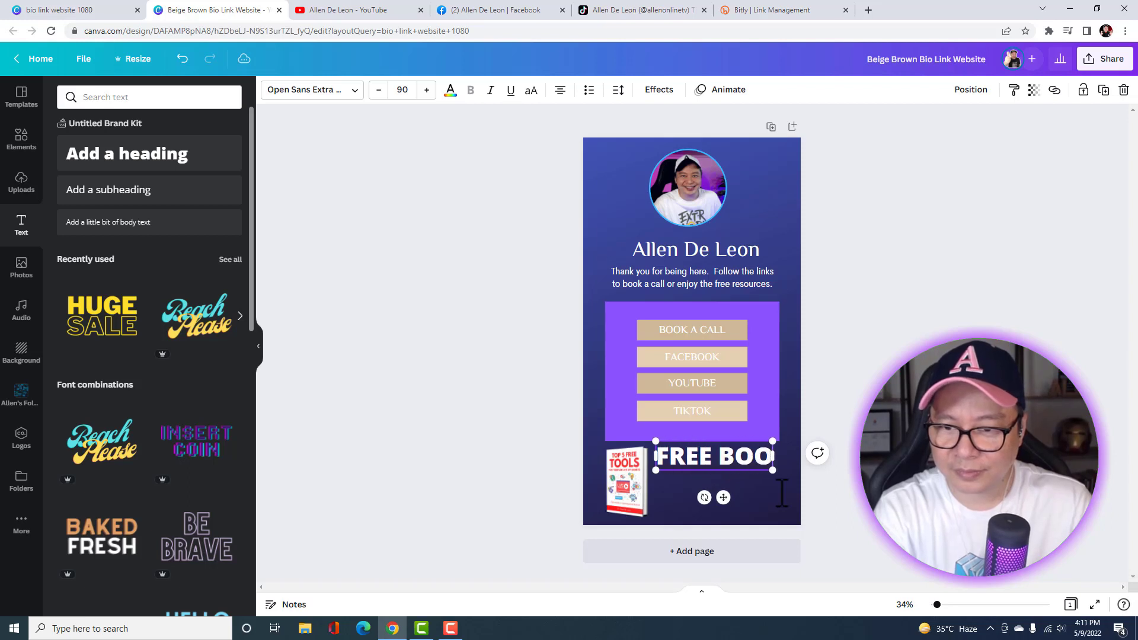
text(K!)
click(688, 522)
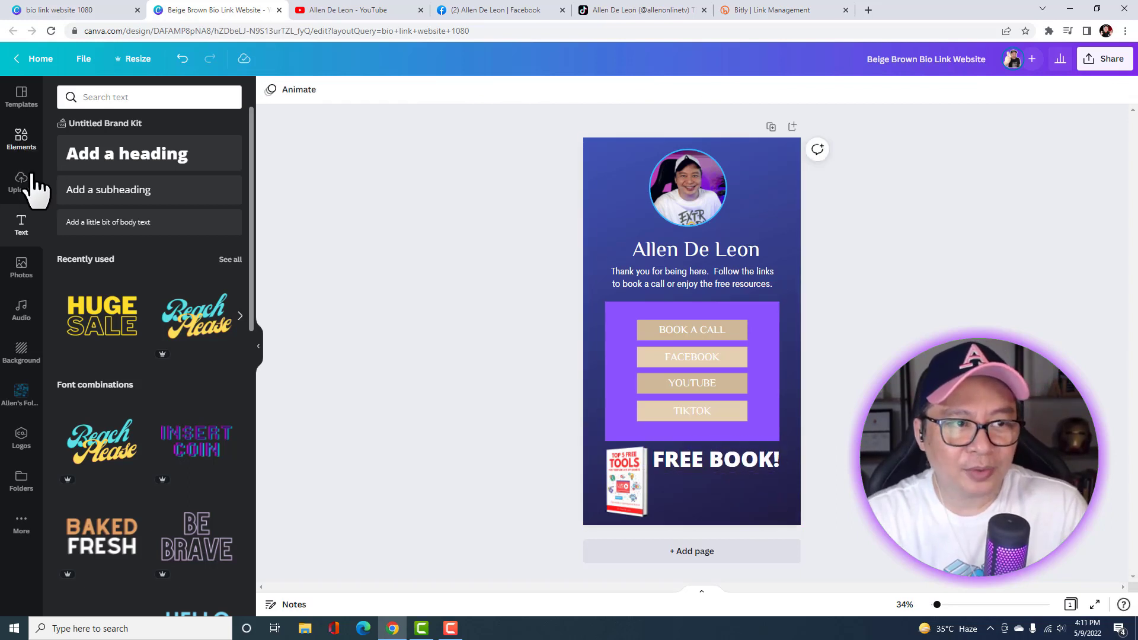
Search the elements for "DOWNLOAD BUTTON" and place the red DOWNLOAD button under the FREE BOOK! heading.
click(21, 142)
click(195, 100)
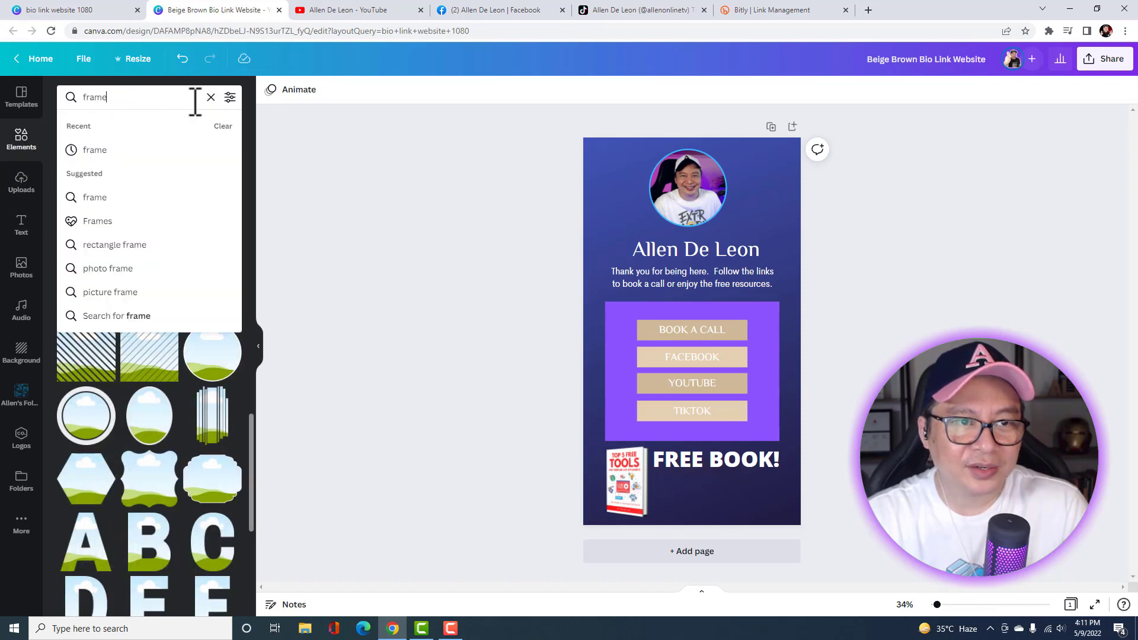
click(210, 97)
click(158, 96)
text(DOW)
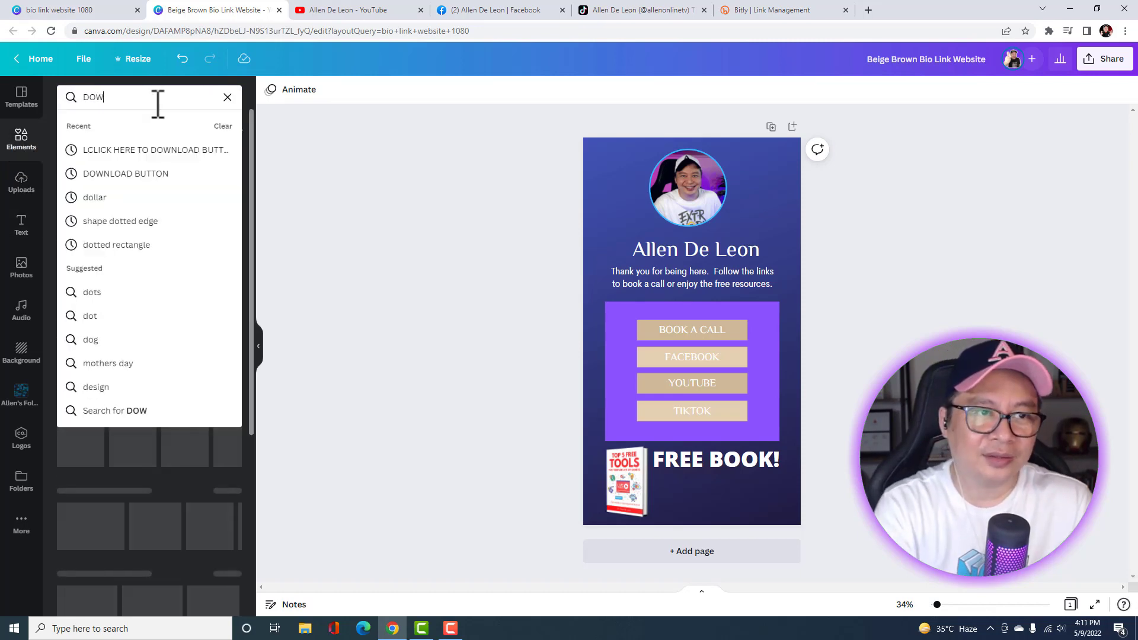
text(NLOAD BUTTON)
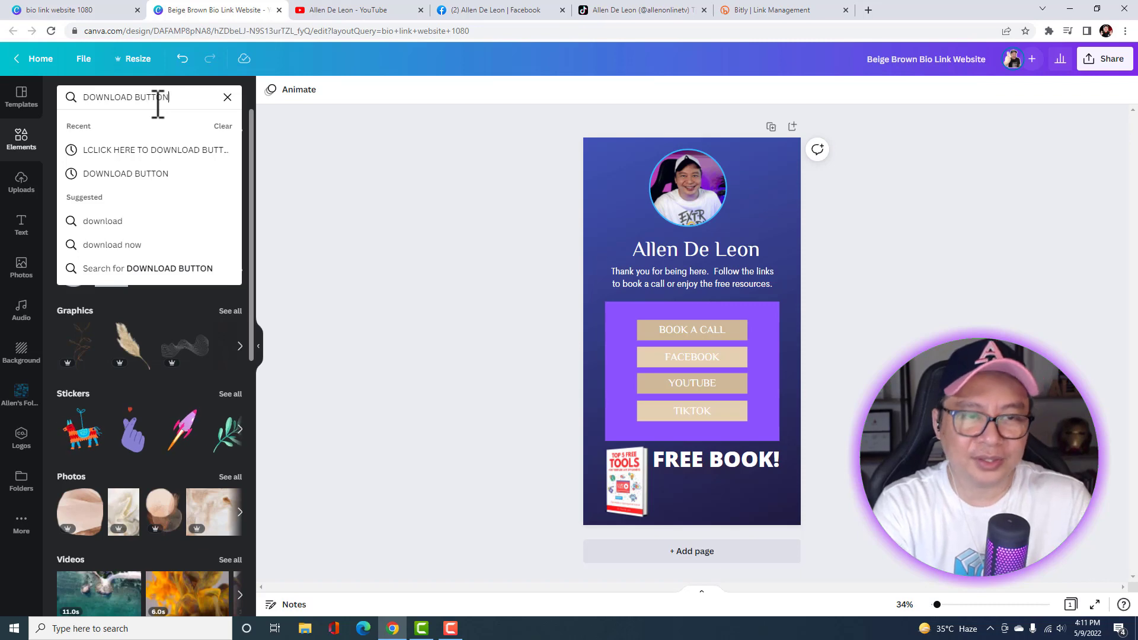
key(Return)
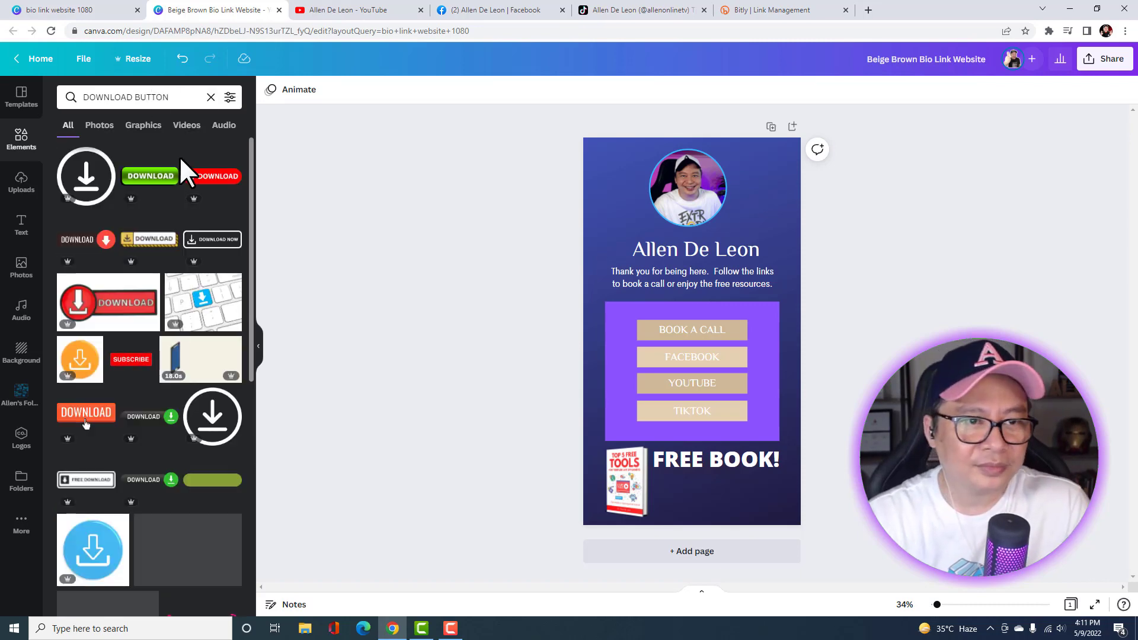
click(203, 178)
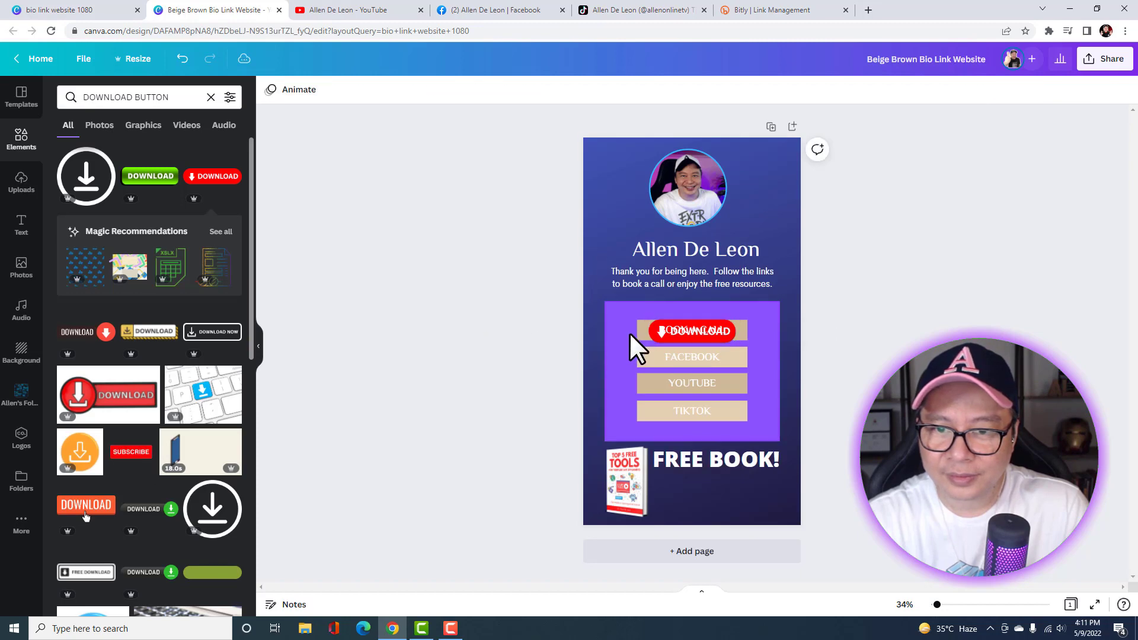
drag(655, 348, 685, 482)
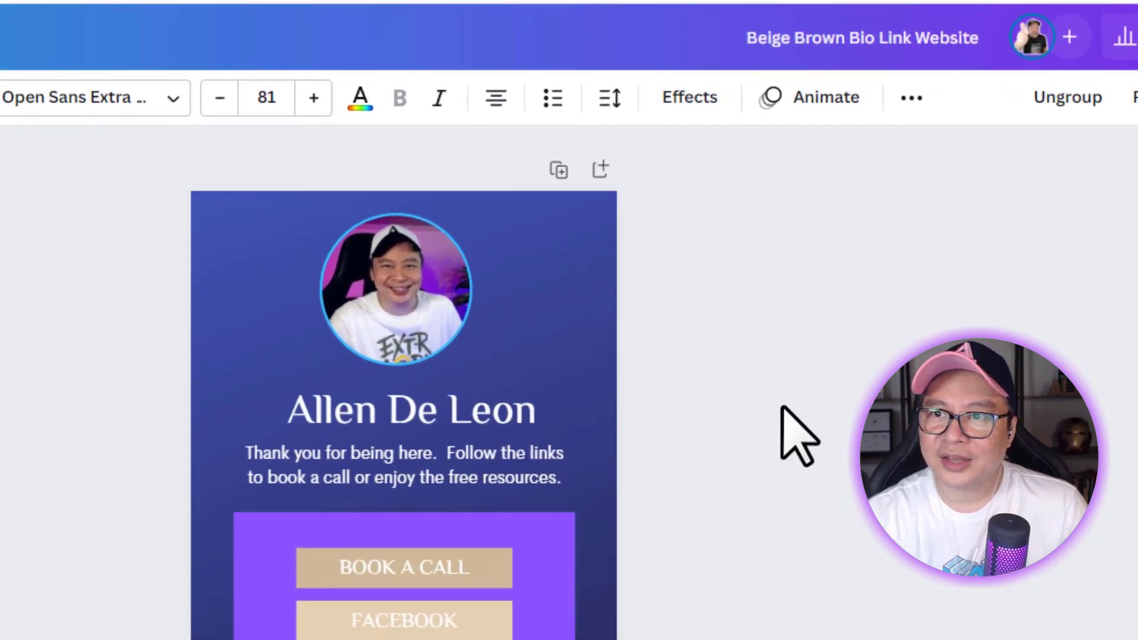
Open link entry for the free book group, then load the personal website's /top5freetools page in a new browser tab and copy its address.
click(907, 99)
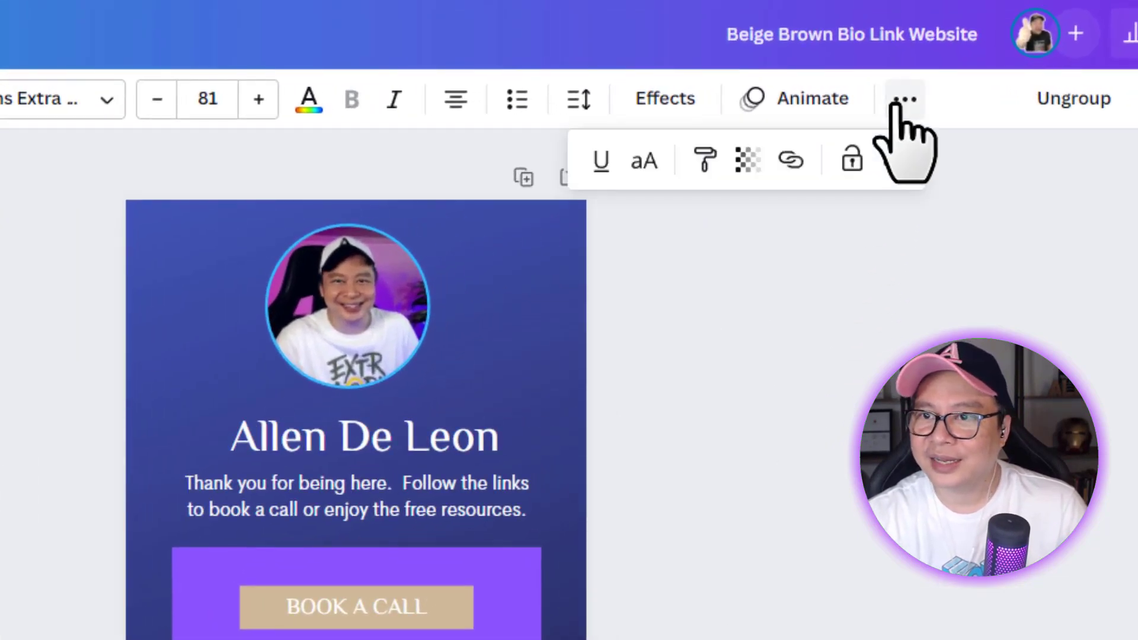
click(792, 161)
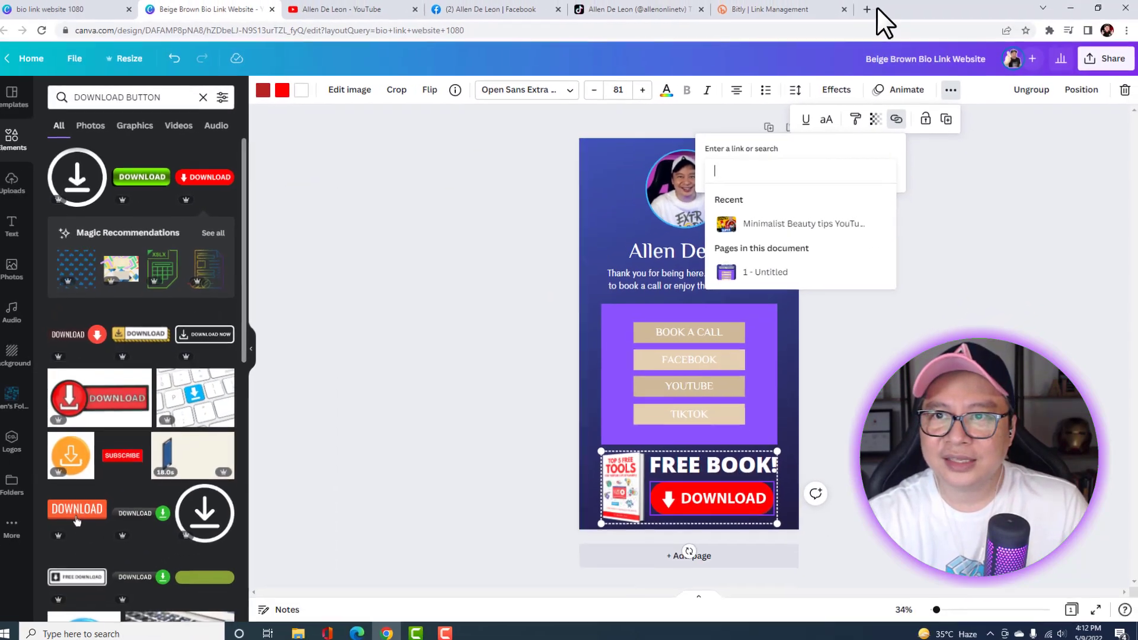
click(876, 8)
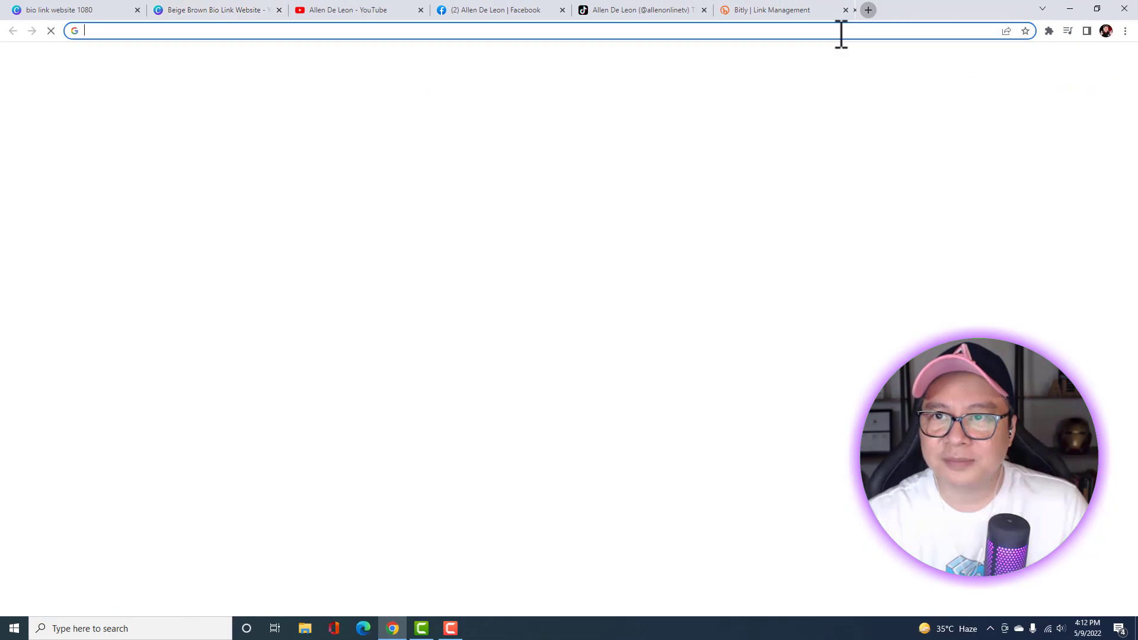
text(Www)
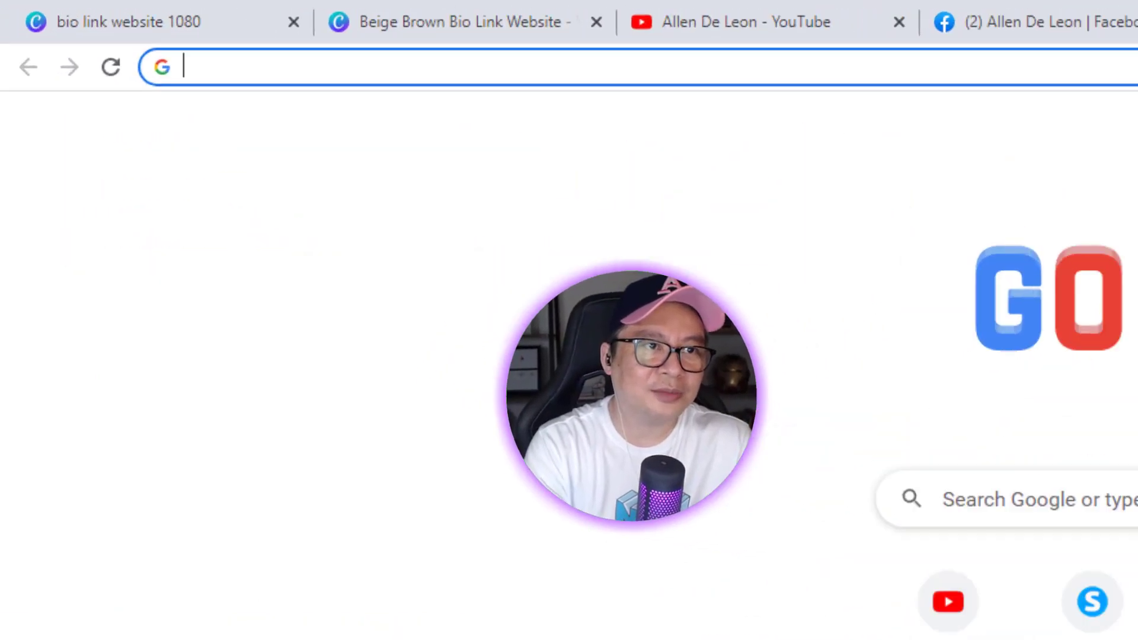
text(www.allendeleon.com)
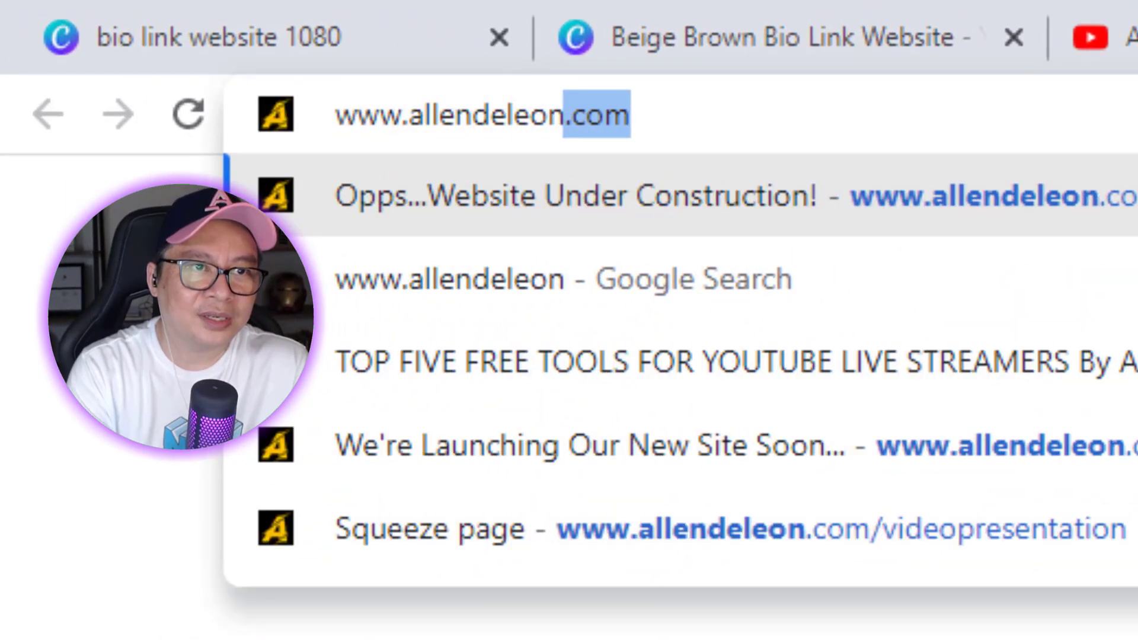
text(/top)
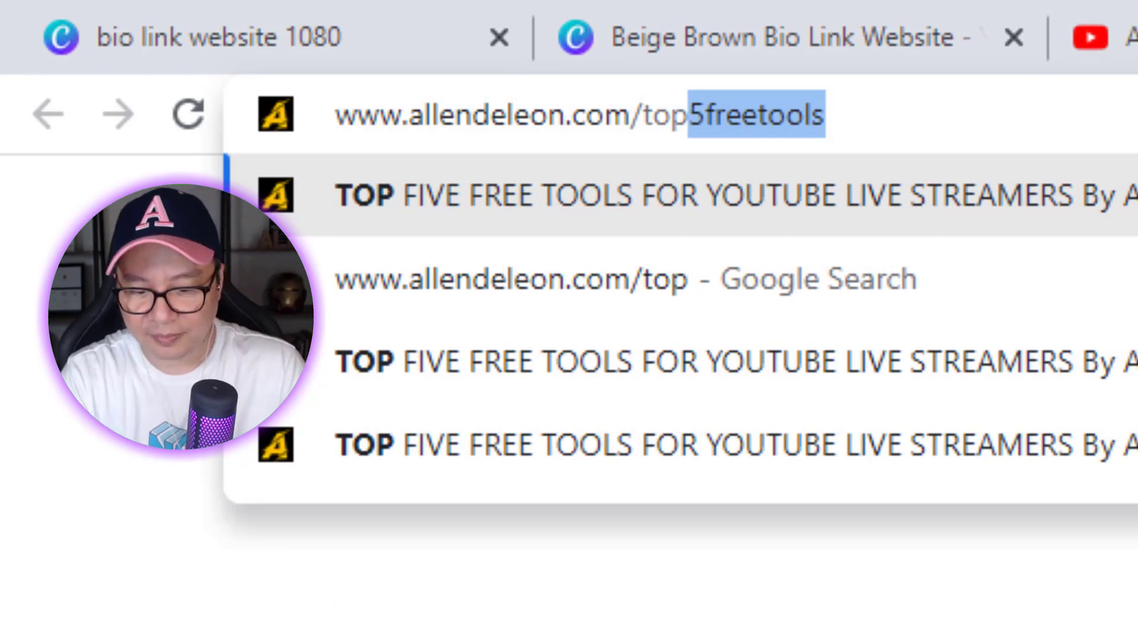
key(Return)
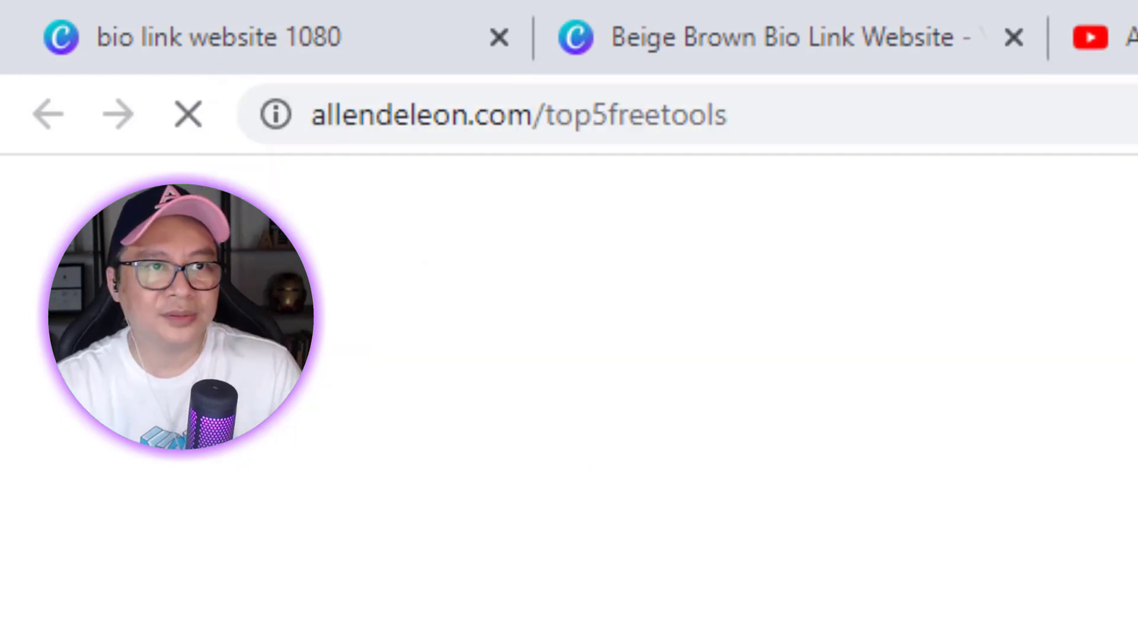
click(784, 121)
key(ctrl+c)
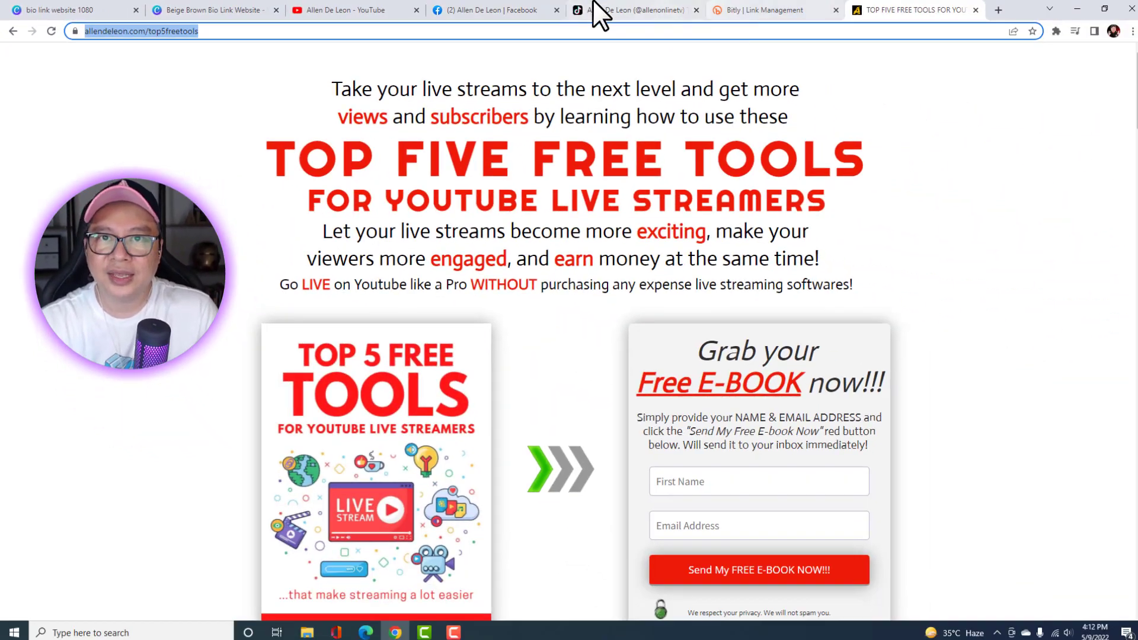
Back in the Canva design, link the grouped book cover, heading and download button to the copied /top5freetools address.
click(204, 10)
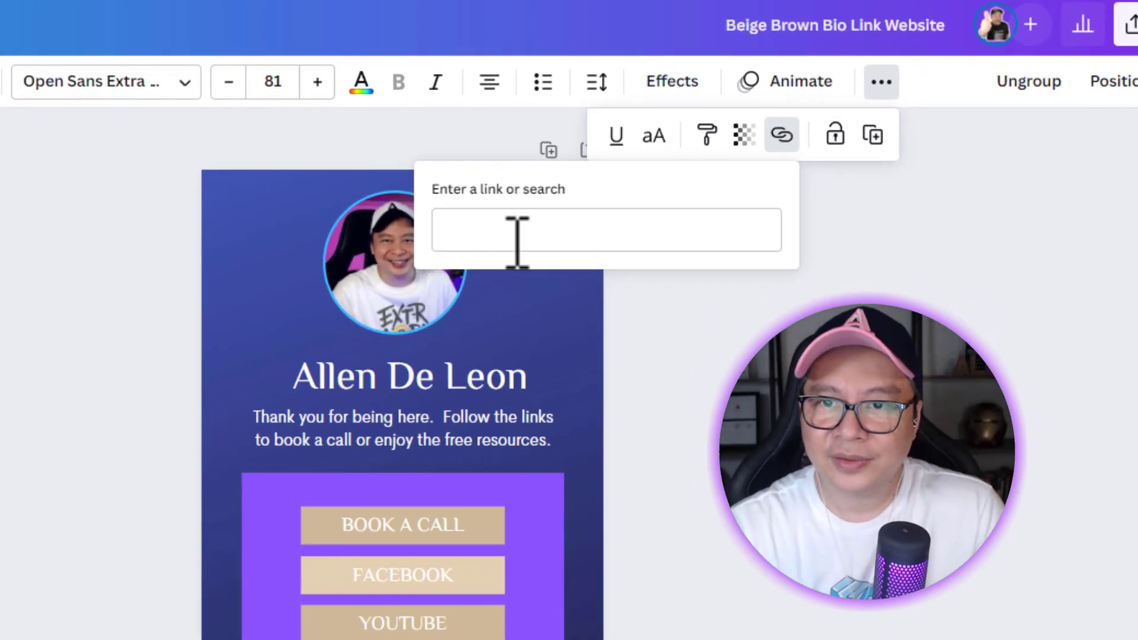
click(532, 231)
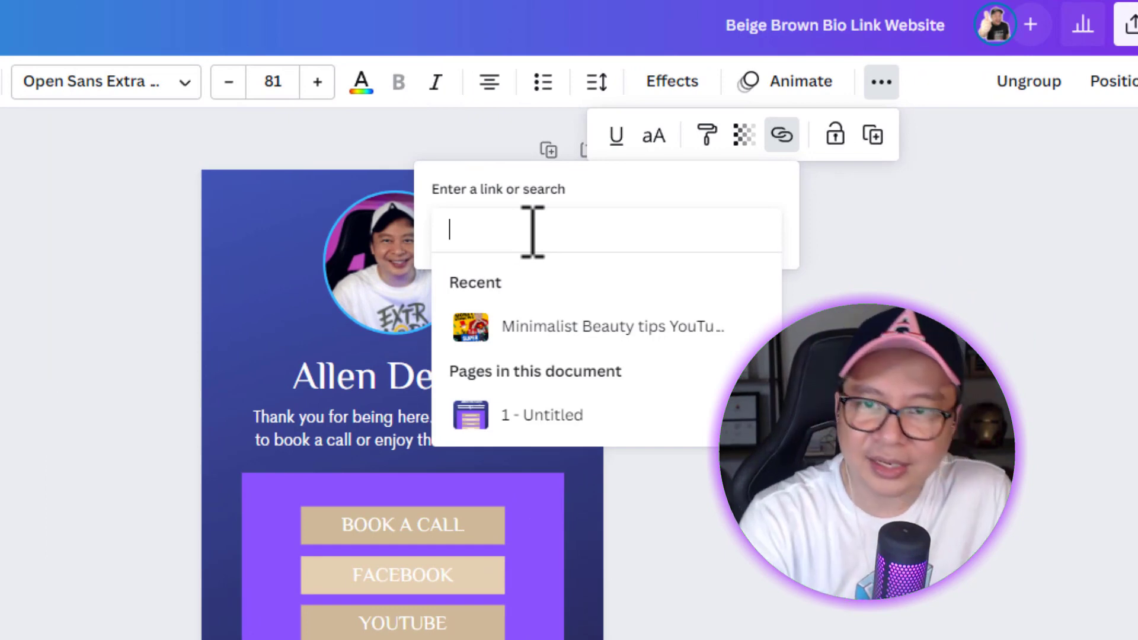
key(ctrl+v)
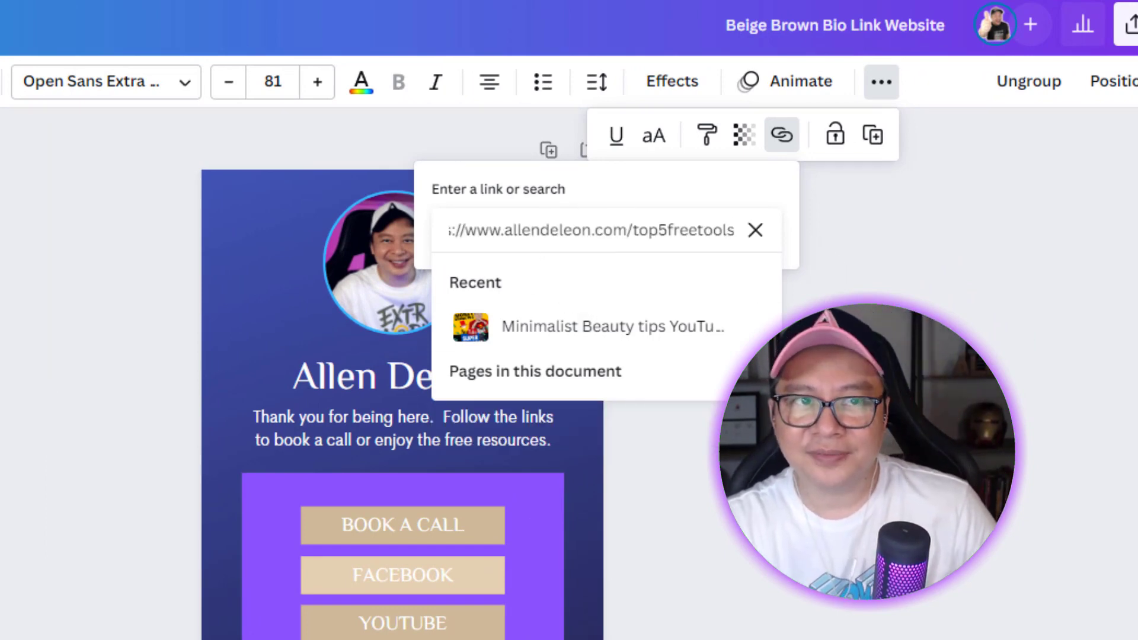
key(Return)
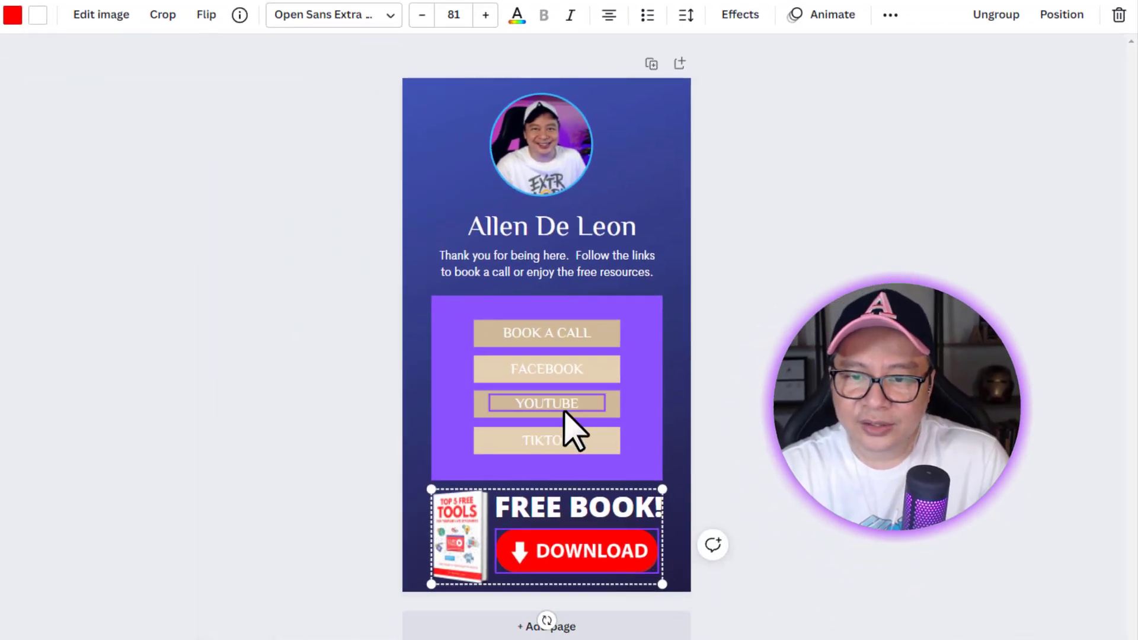
Lock the purple box behind the link buttons, then group the YOUTUBE label with its button rectangle.
click(548, 409)
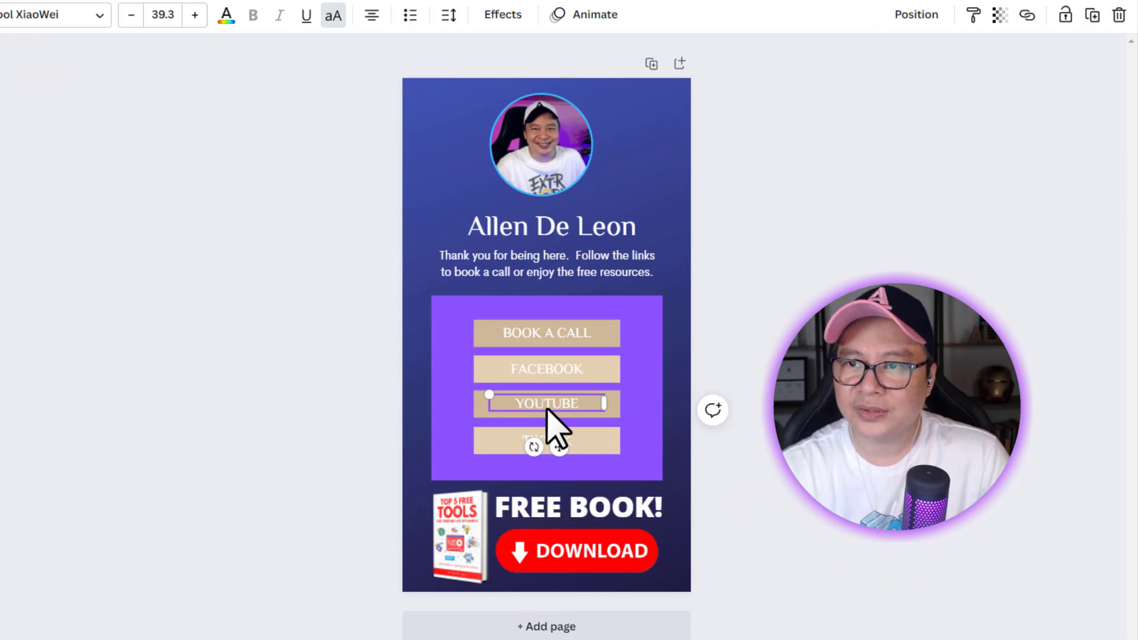
click(461, 408)
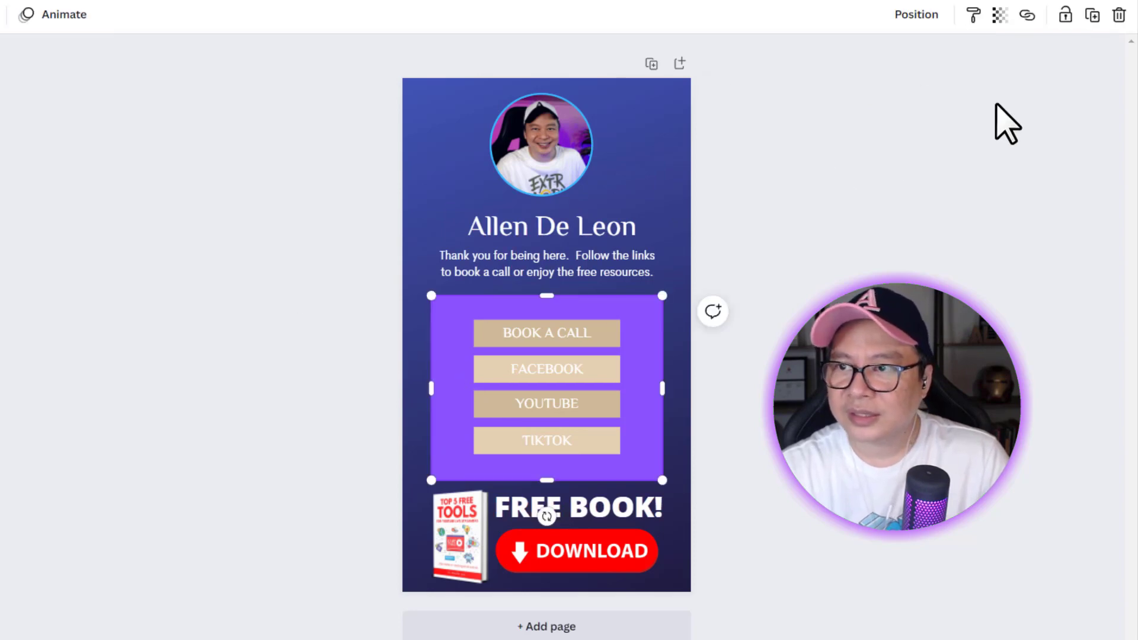
click(1064, 17)
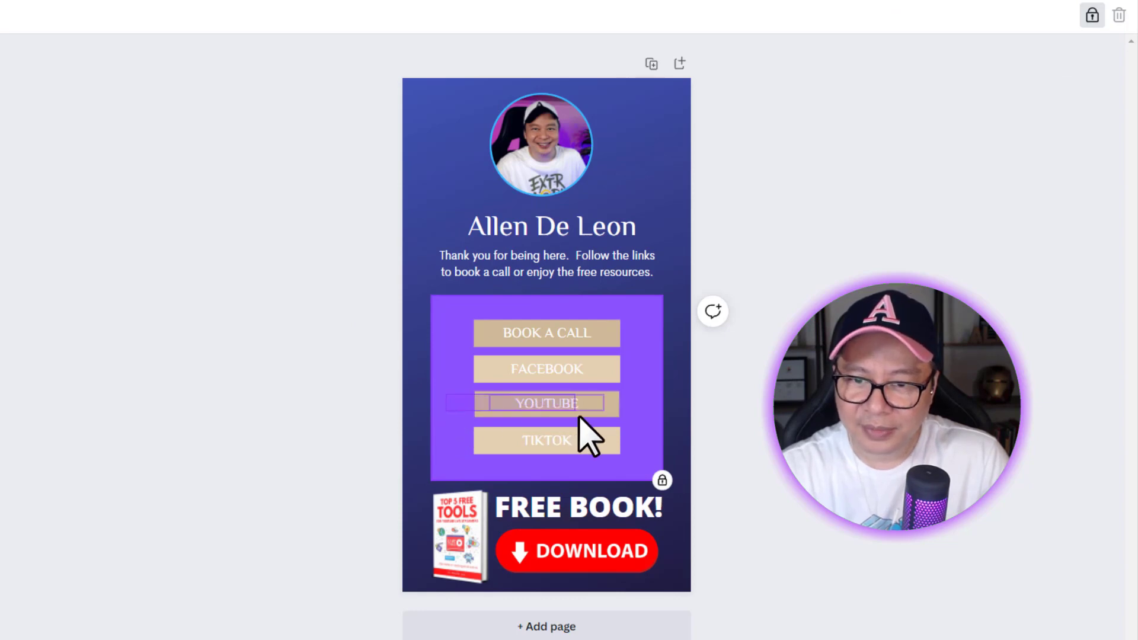
click(608, 435)
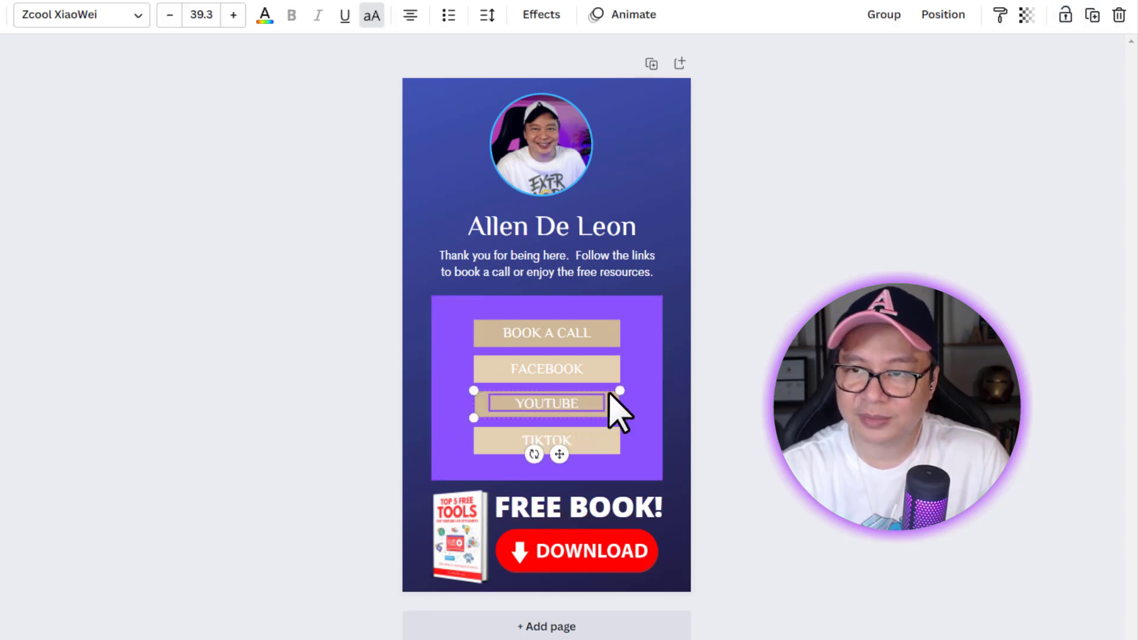
click(884, 16)
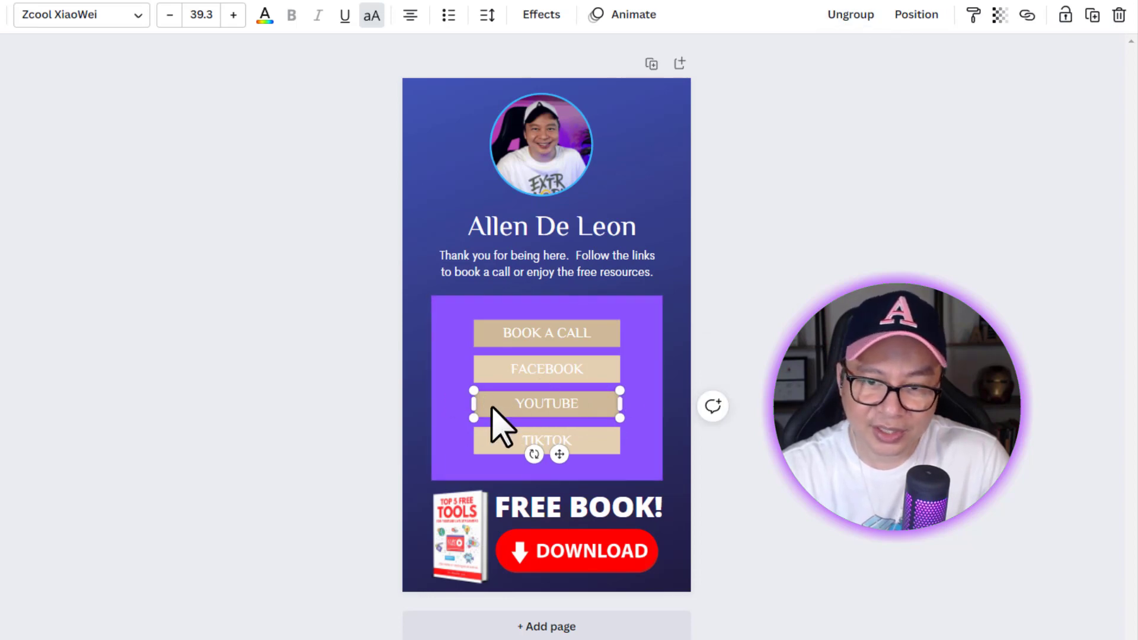
Link the YOUTUBE button group to the YouTube channel address copied from its open browser tab.
click(542, 407)
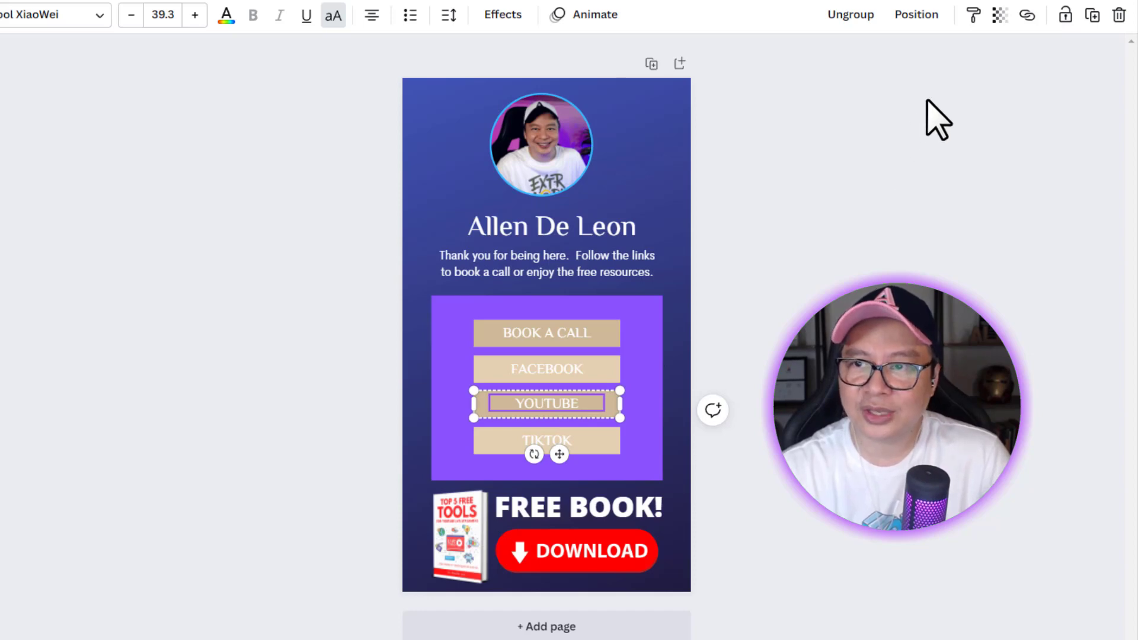
click(1026, 17)
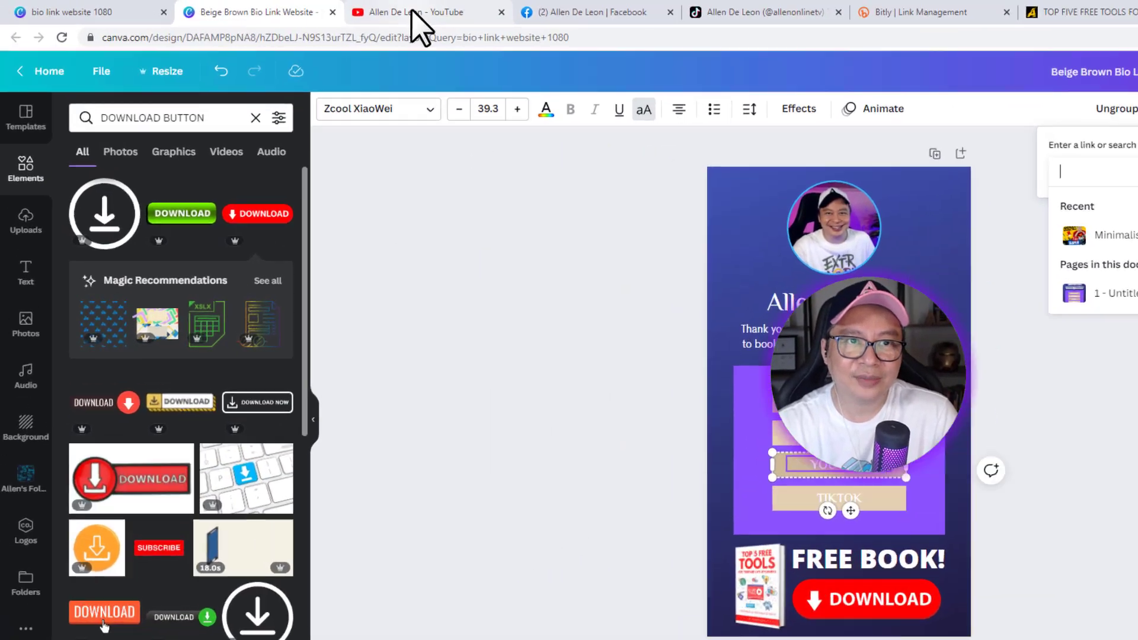
click(413, 11)
click(346, 36)
key(ctrl+c)
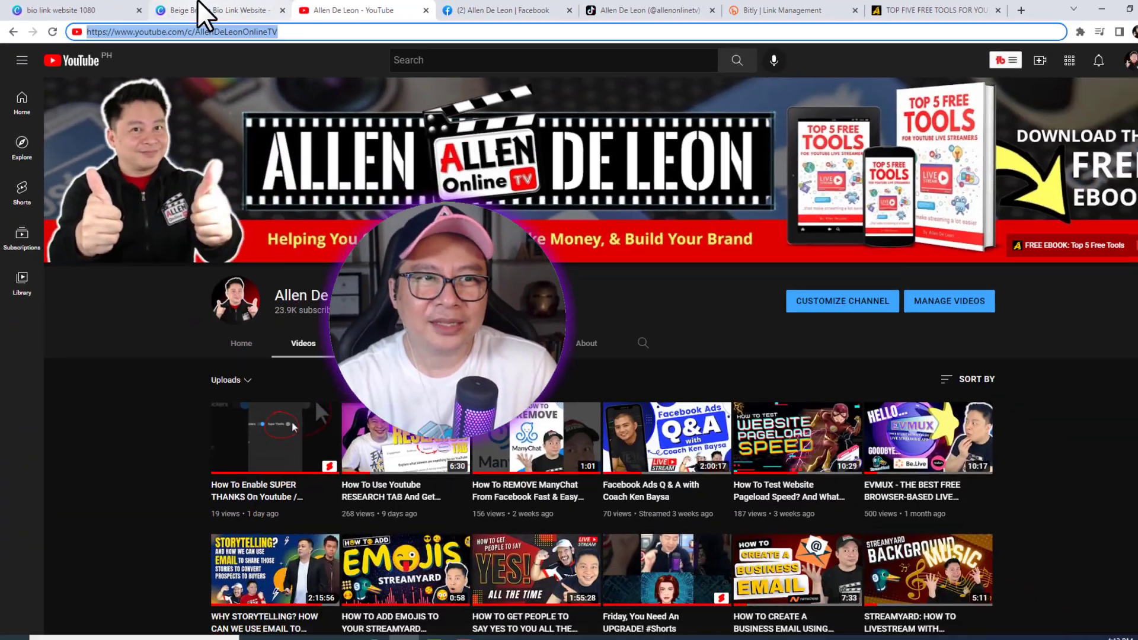
click(527, 25)
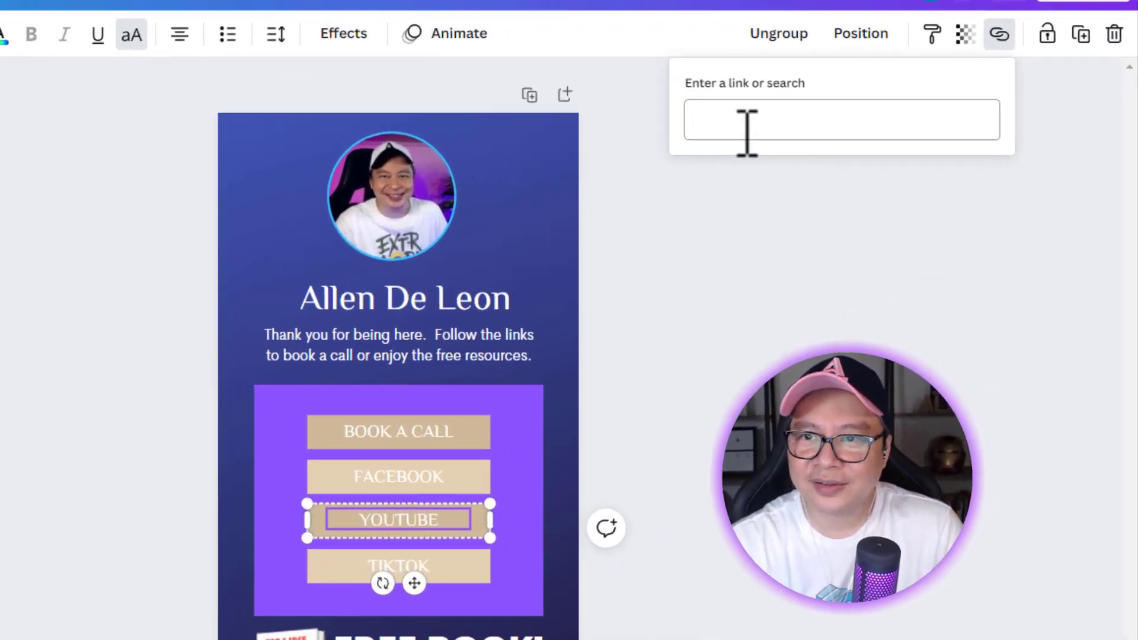
click(872, 141)
key(ctrl+v)
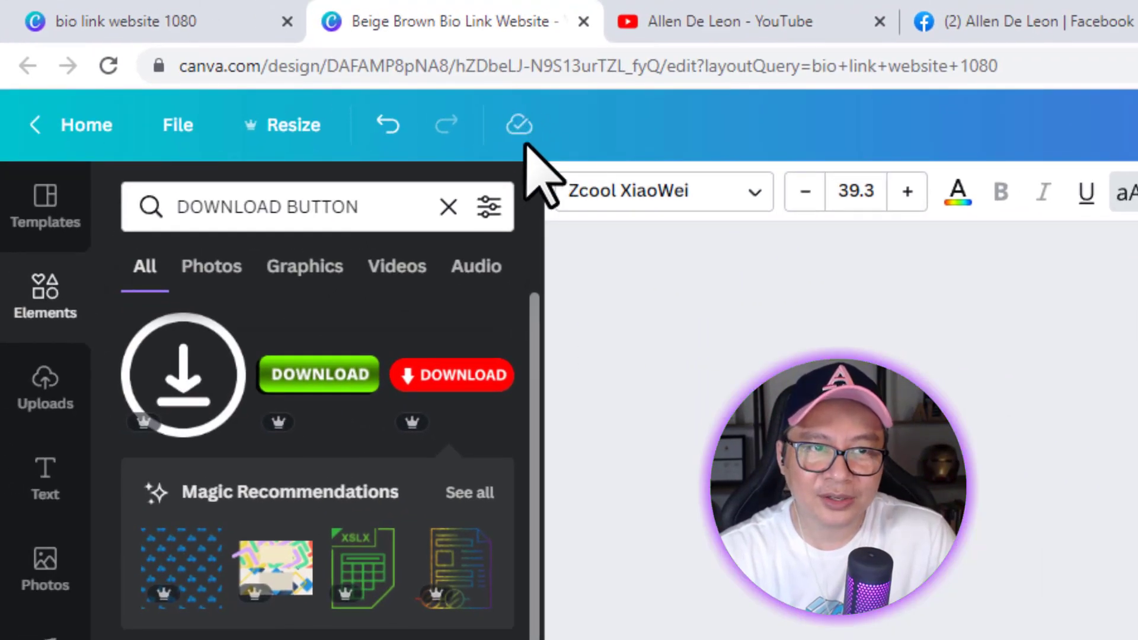
key(Return)
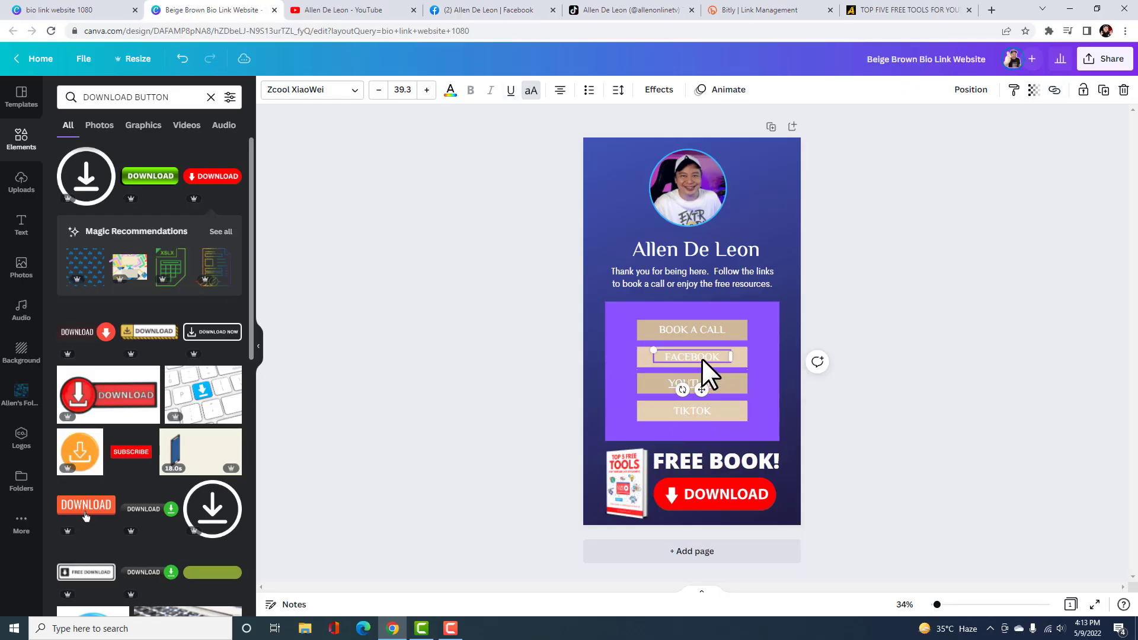
Link the FACEBOOK button group to the Facebook page address copied from its open browser tab.
click(676, 354)
click(1047, 91)
click(493, 13)
click(221, 31)
key(ctrl+c)
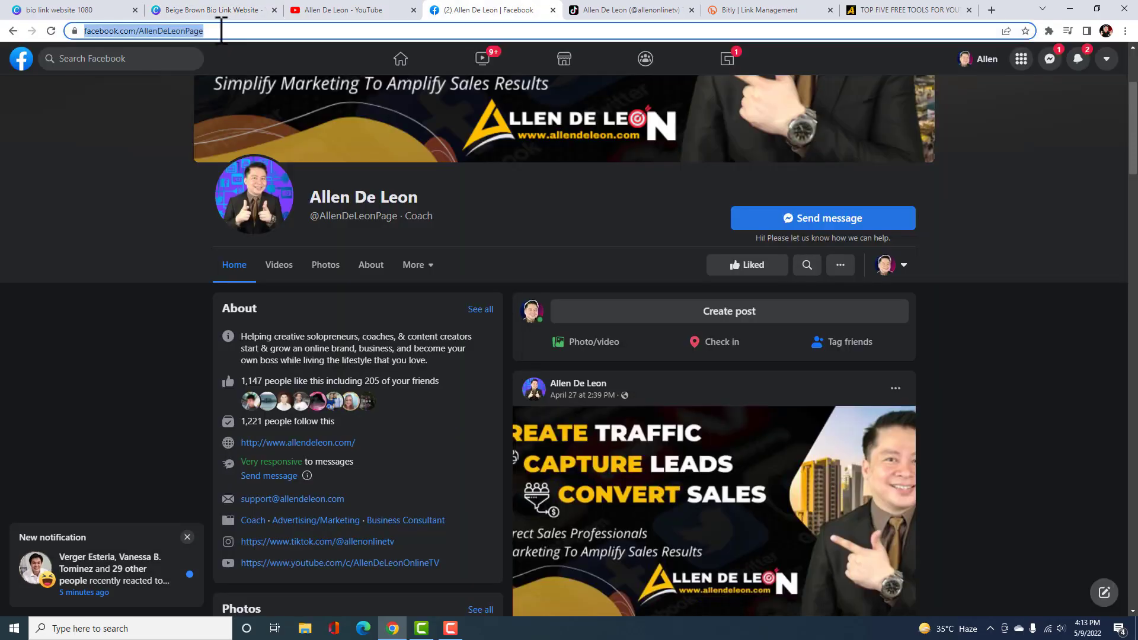
click(195, 12)
key(ctrl+v)
key(Return)
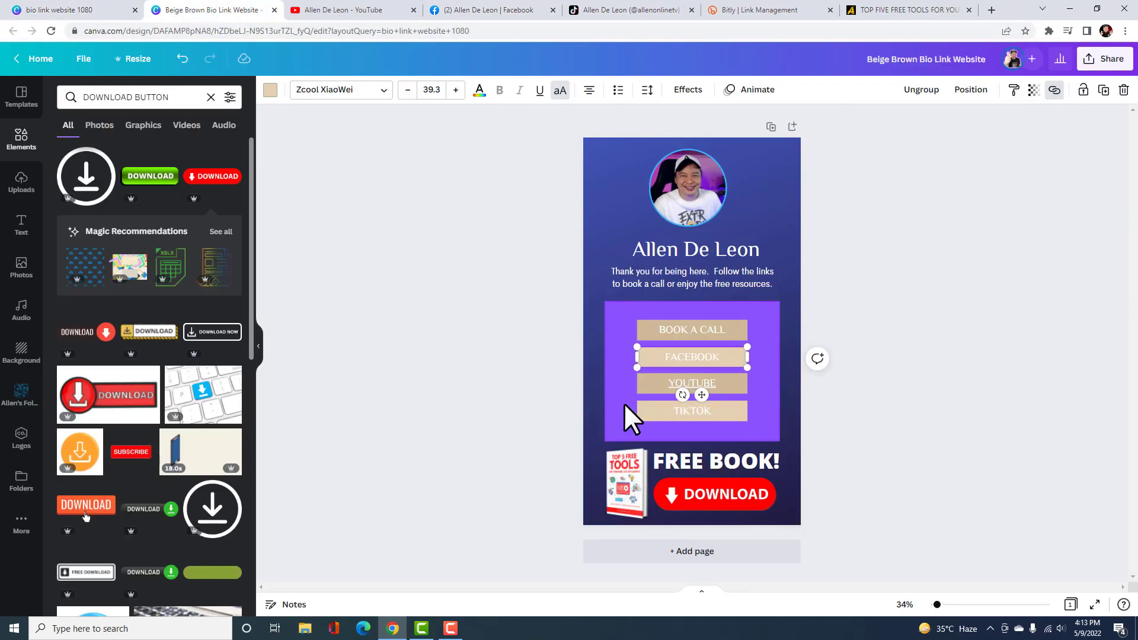
Link the TIKTOK button group to the TikTok profile address copied from its open browser tab.
click(646, 411)
click(1054, 90)
click(628, 10)
click(219, 31)
click(201, 10)
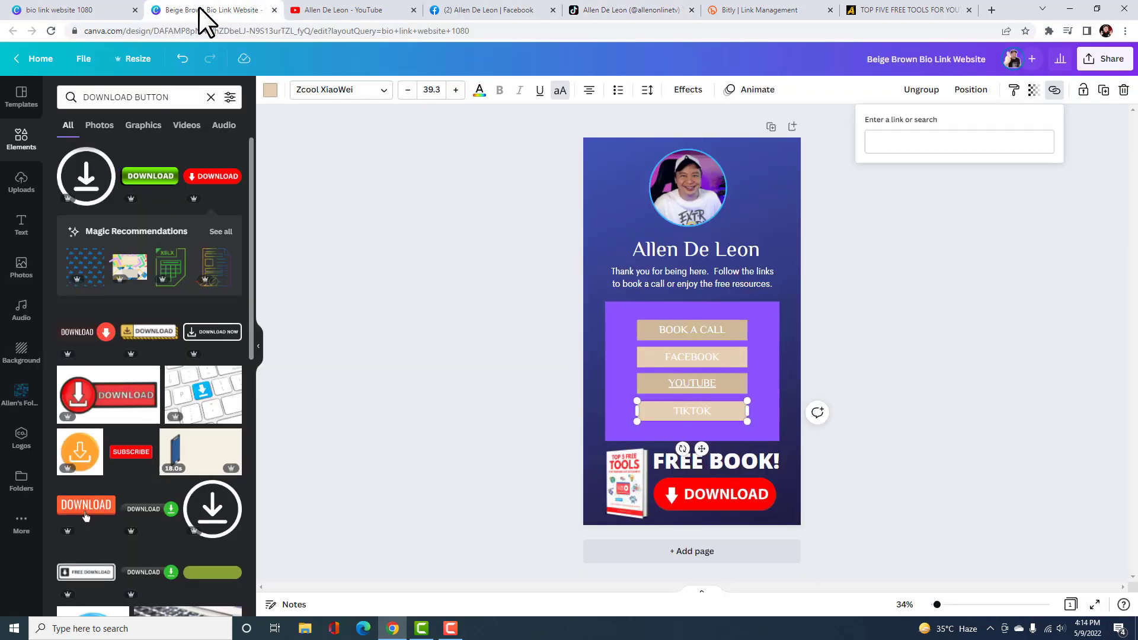
key(ctrl+v)
key(Return)
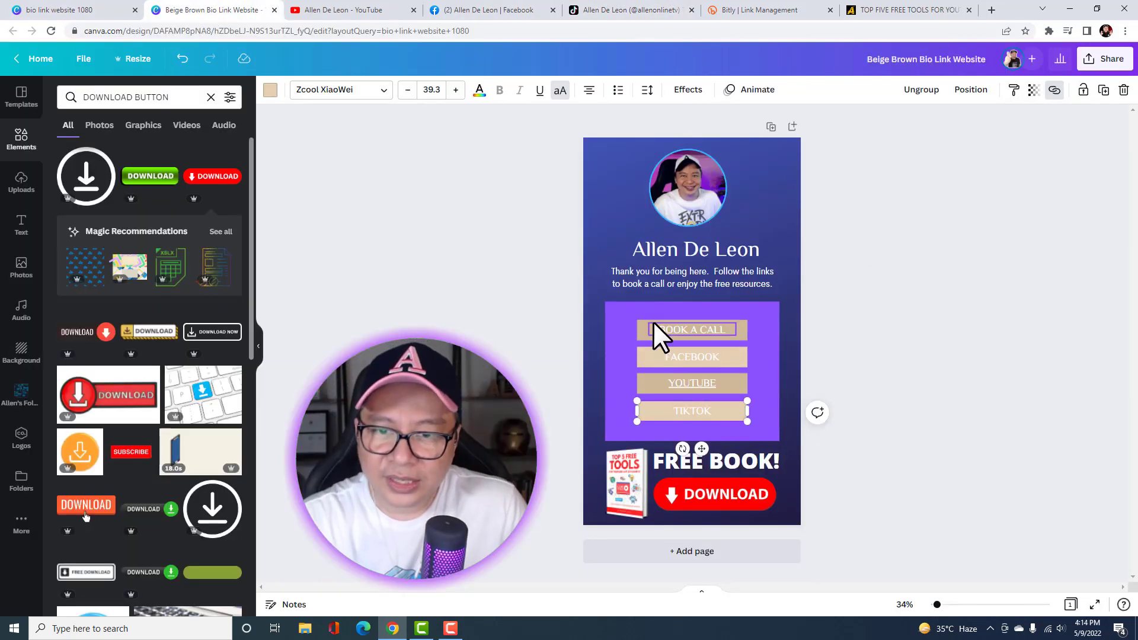
click(859, 358)
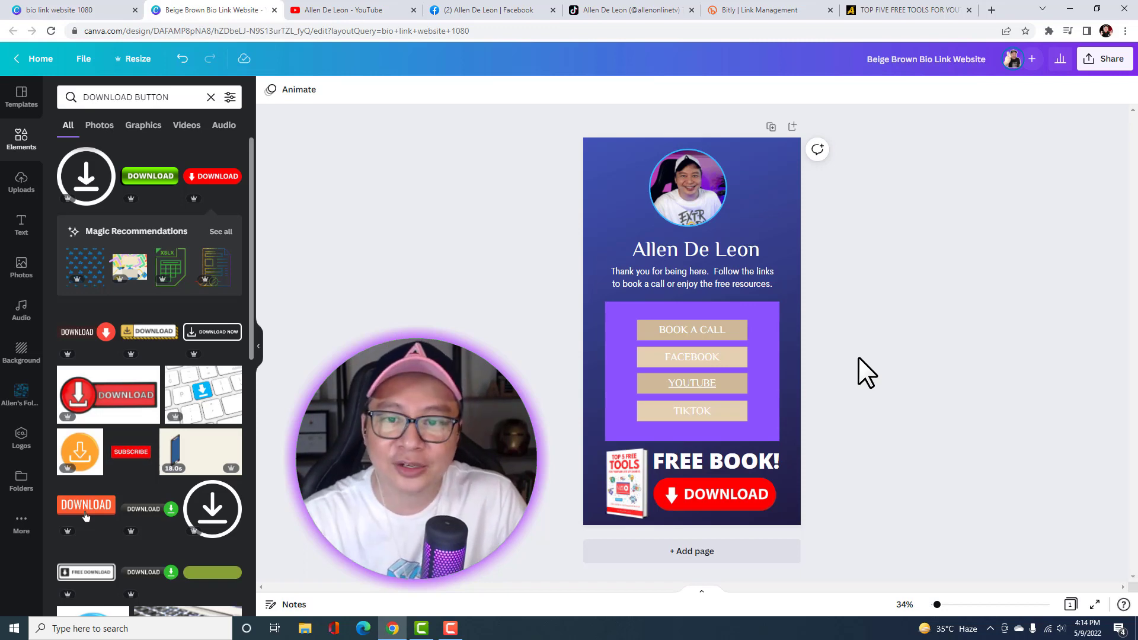
click(702, 358)
click(694, 410)
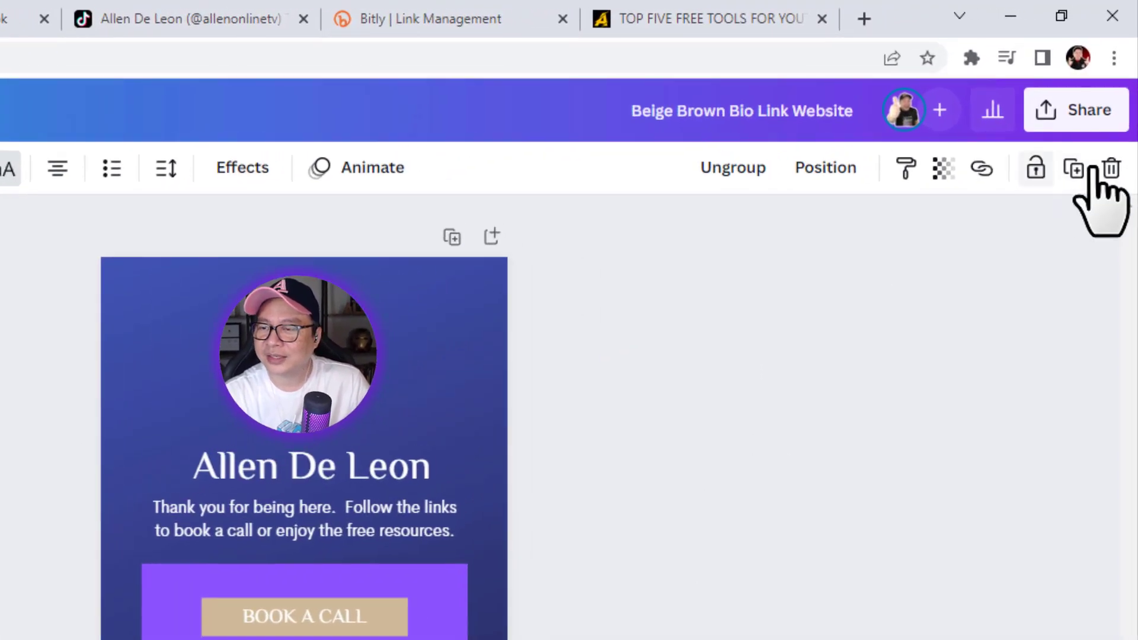
Share the design publicly so that anyone with the link can view it.
click(1056, 122)
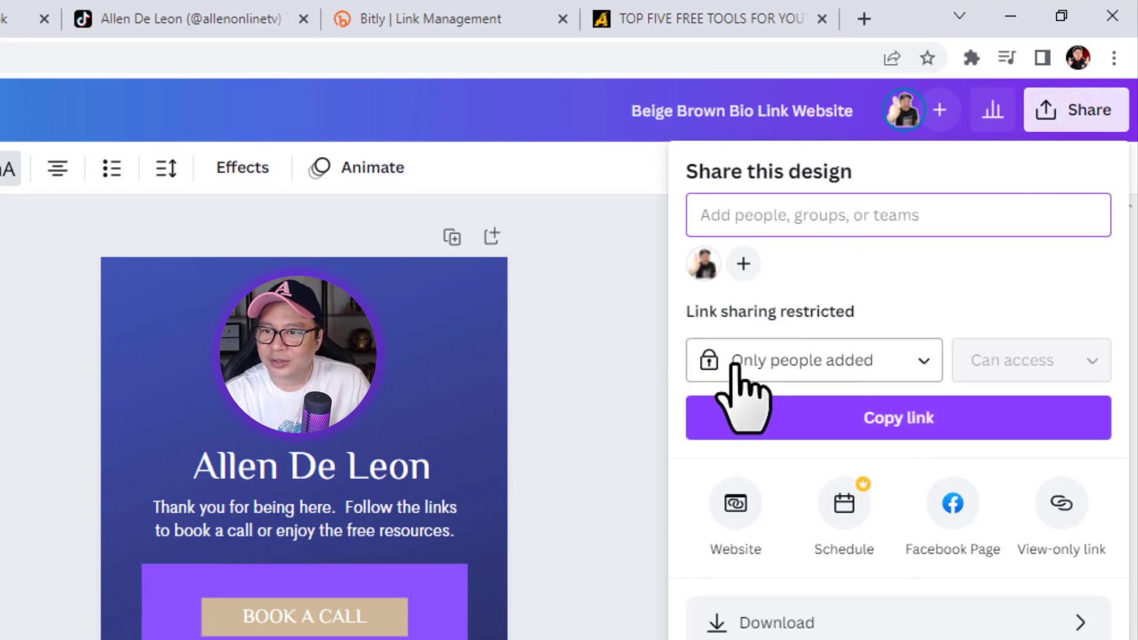
click(913, 368)
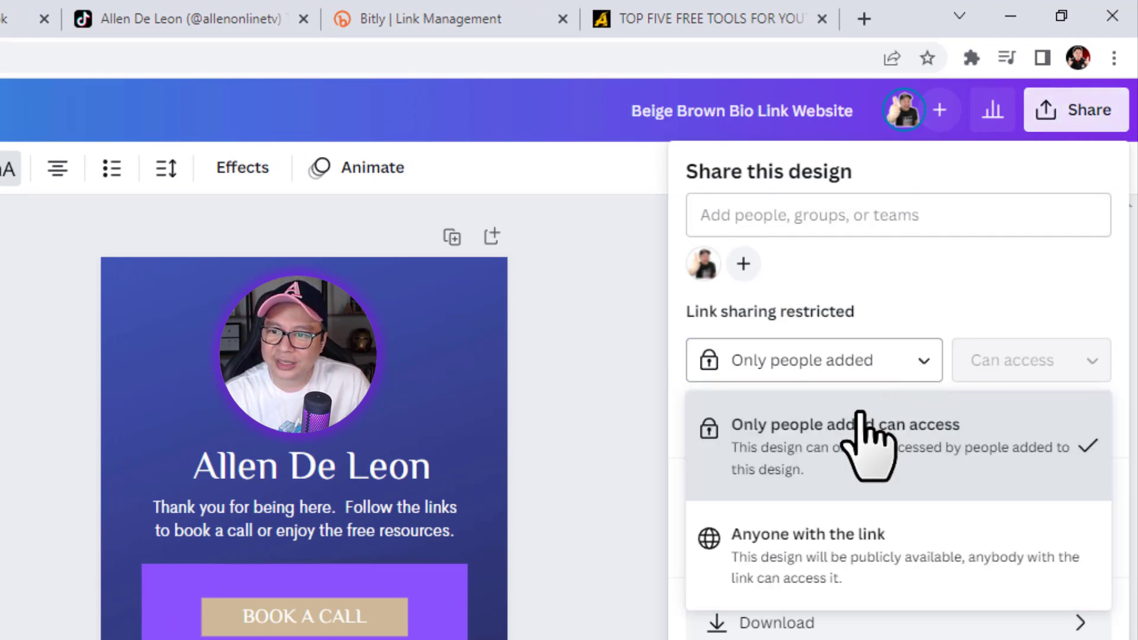
click(829, 560)
click(1089, 362)
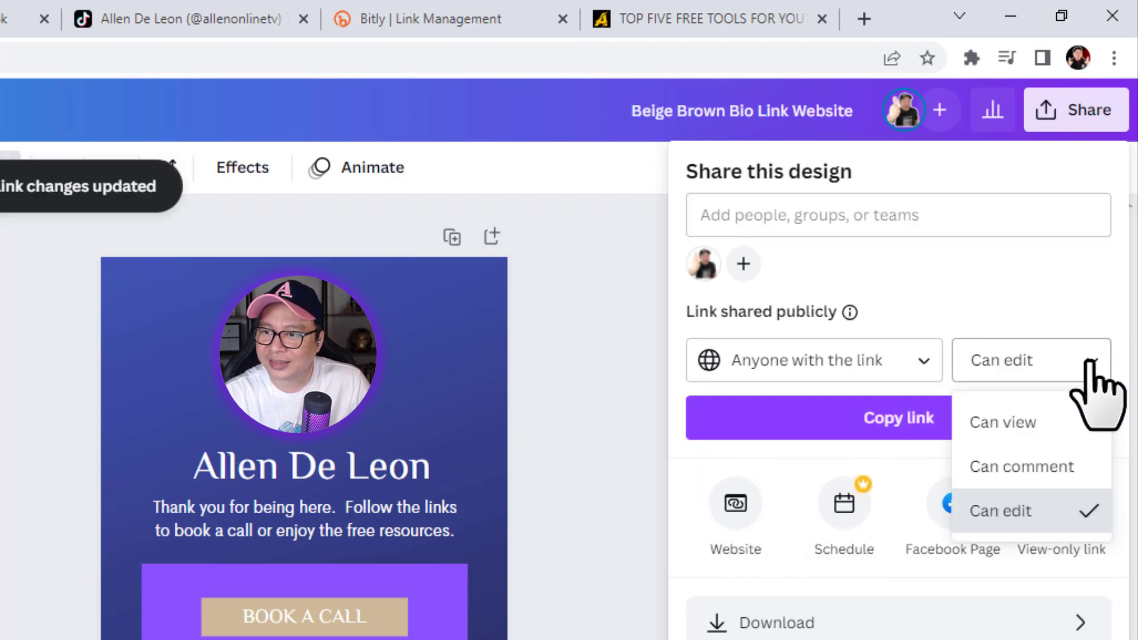
click(1017, 423)
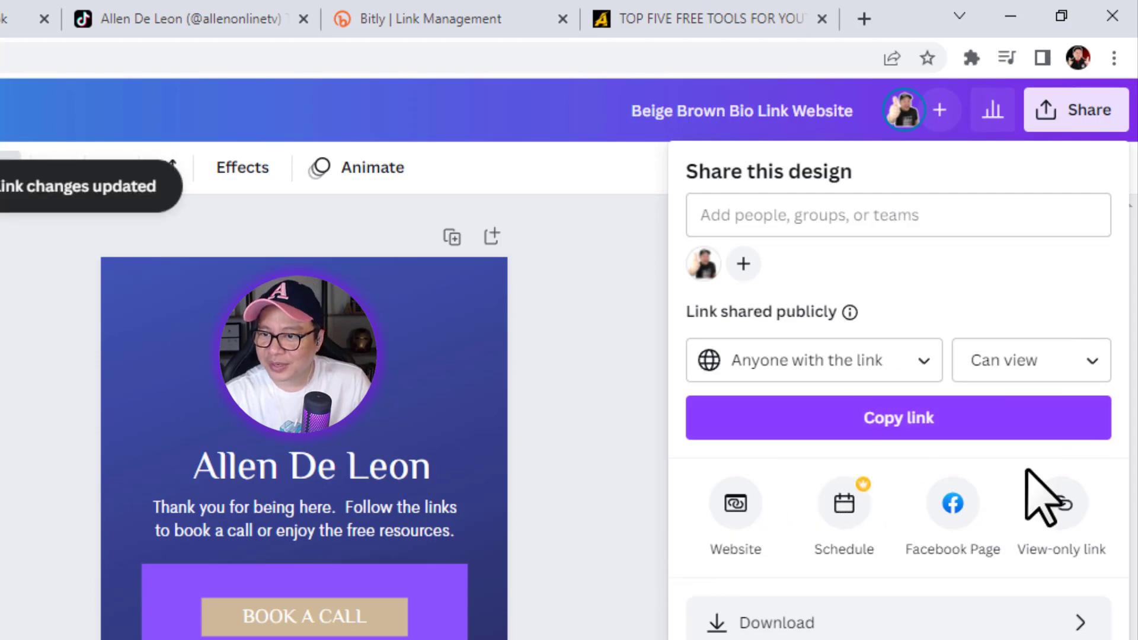
Publish the design as a website with the Scrolling web style and open the resulting page.
click(735, 506)
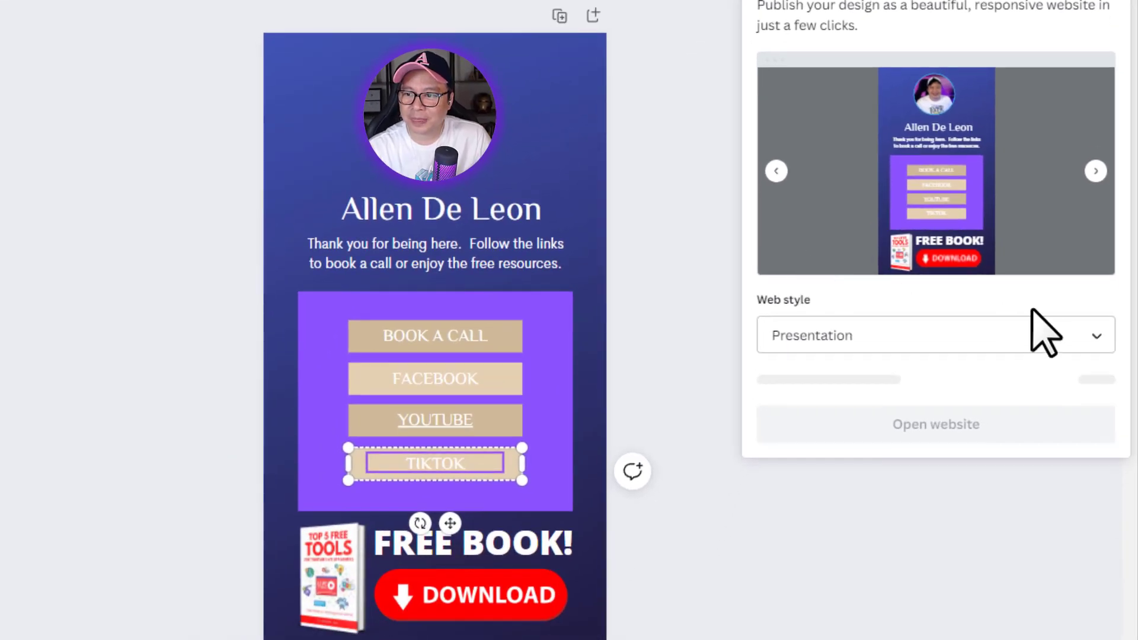
click(1089, 335)
scroll(795, 427, down, 1)
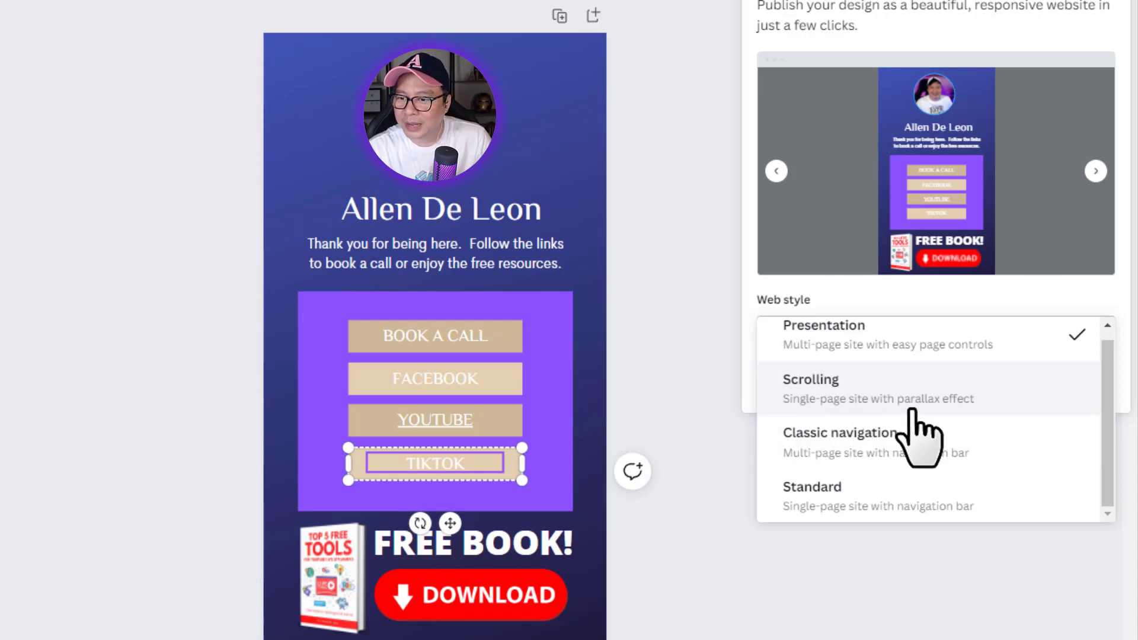
click(955, 388)
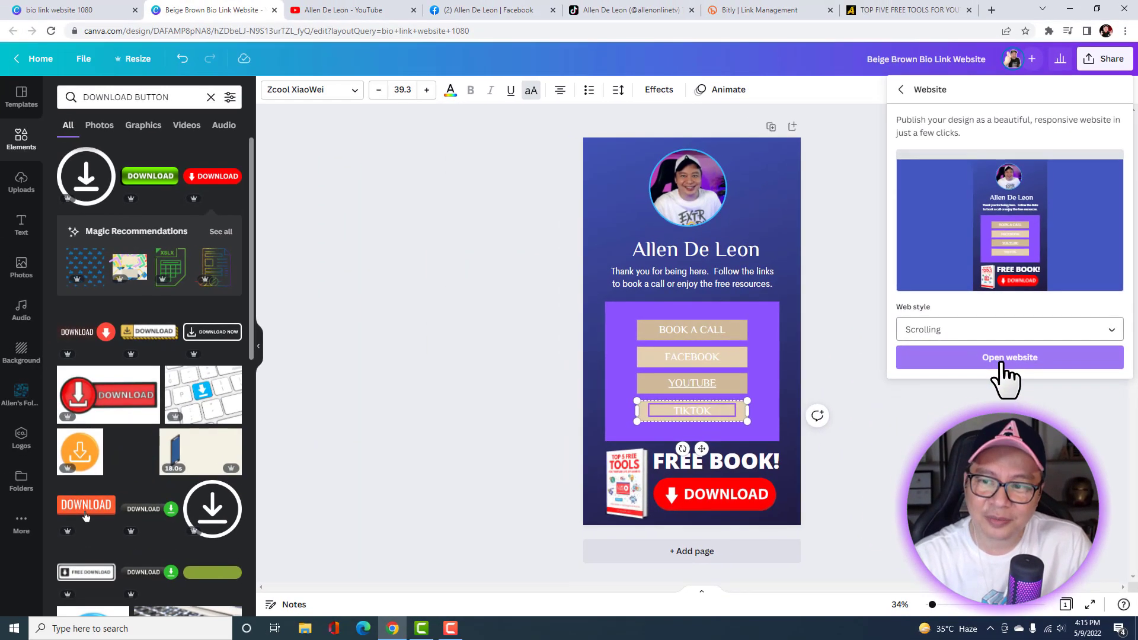
click(1001, 363)
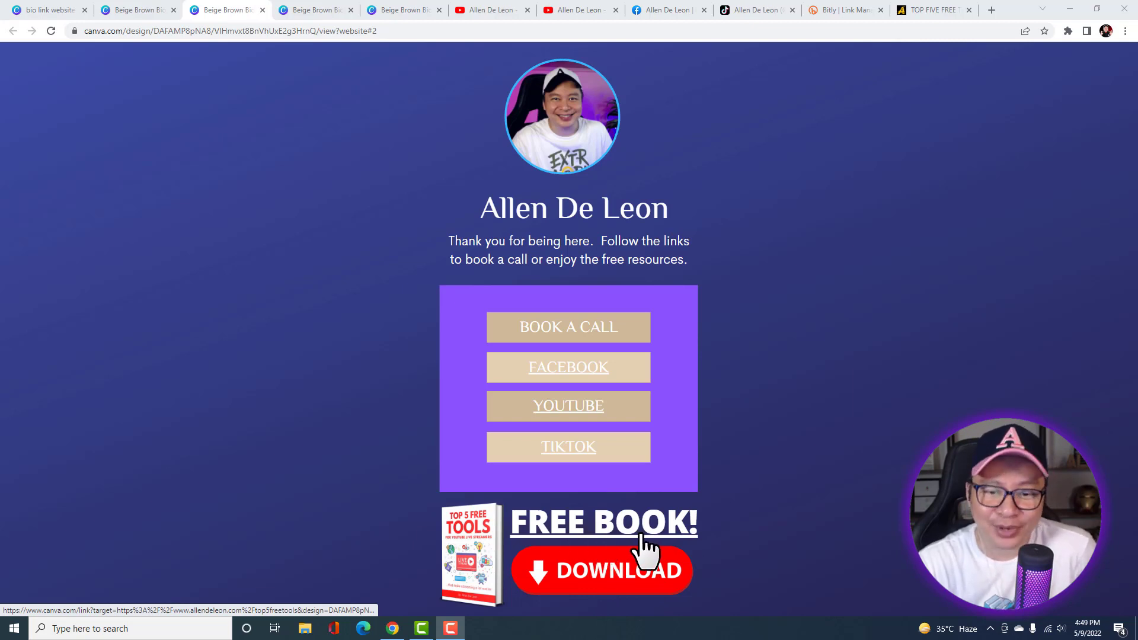
Test the published page's free book, Facebook, YouTube and TikTok links, returning to the page after each one.
click(578, 566)
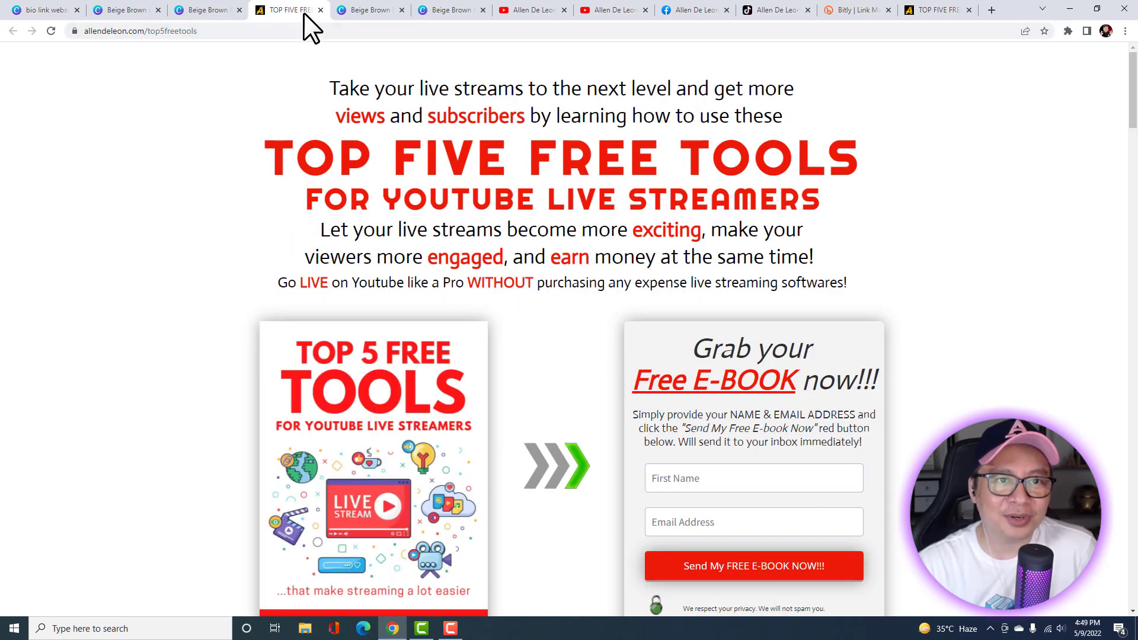
click(320, 10)
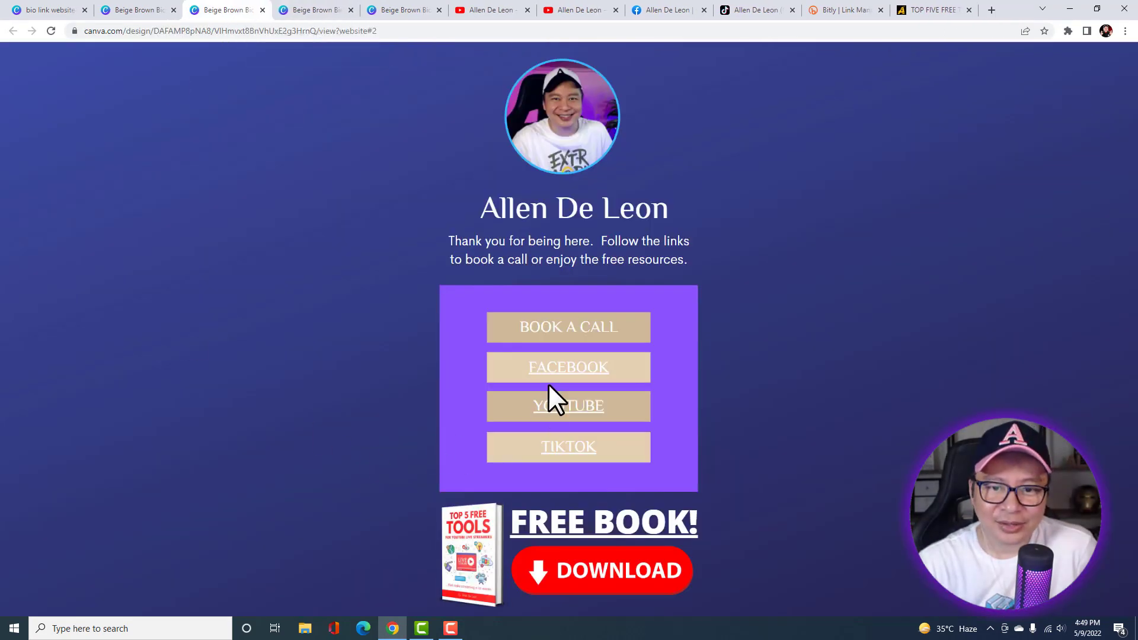
click(563, 367)
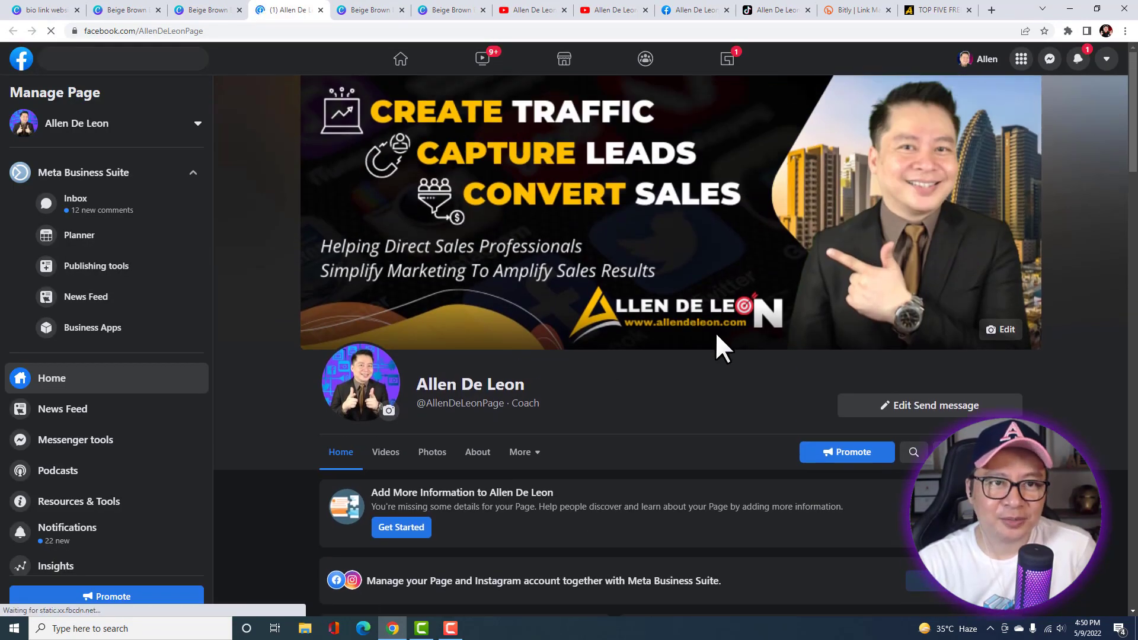
click(320, 10)
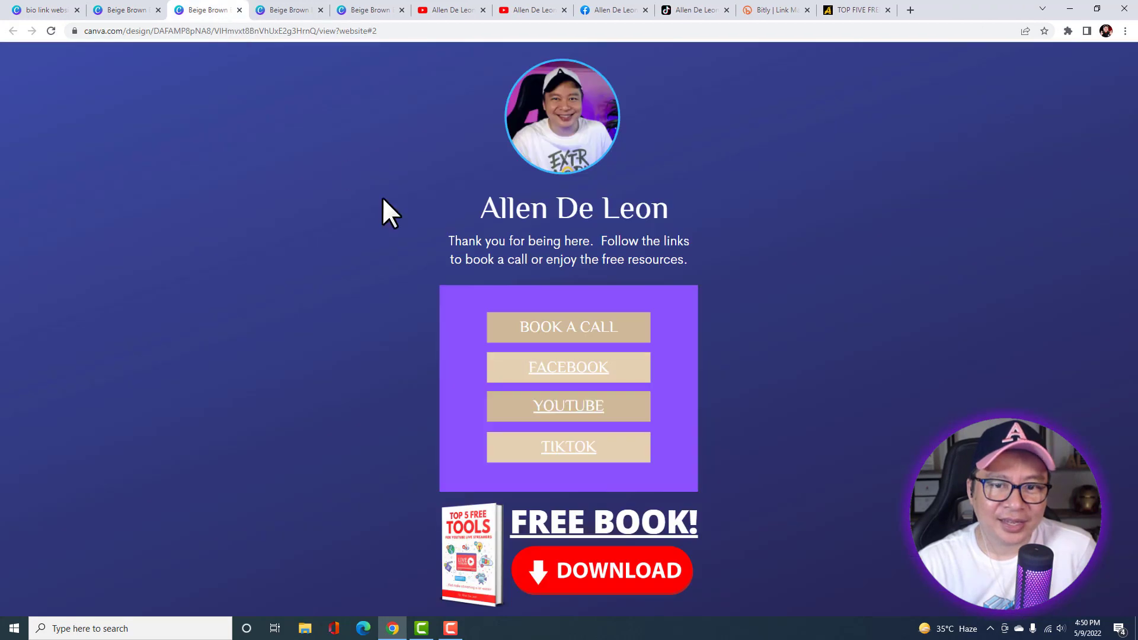
click(577, 408)
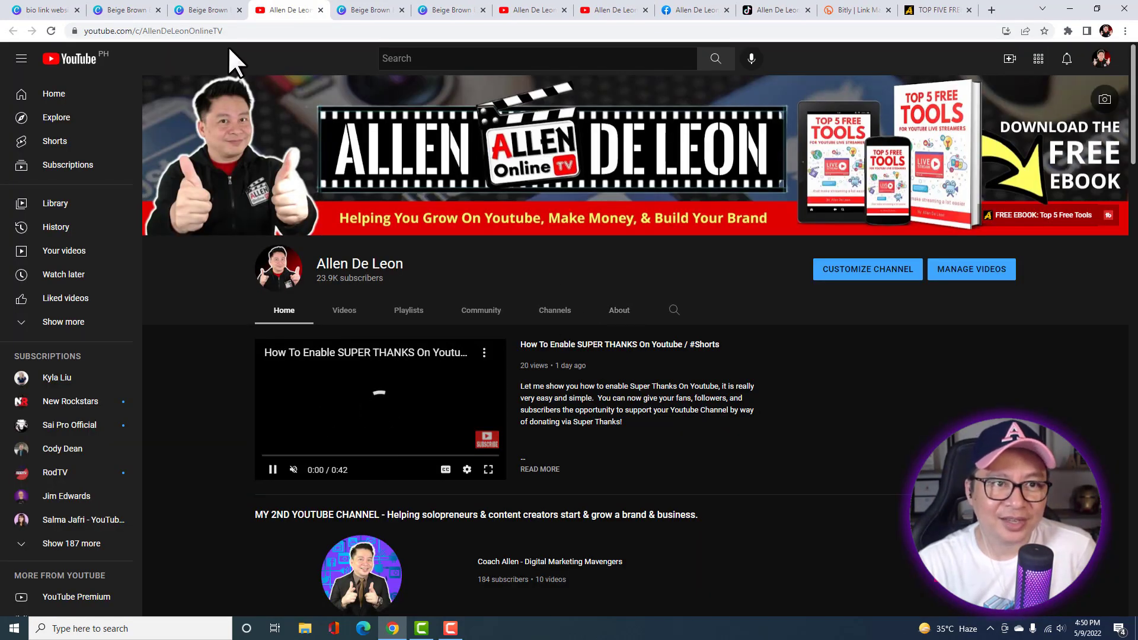
click(215, 11)
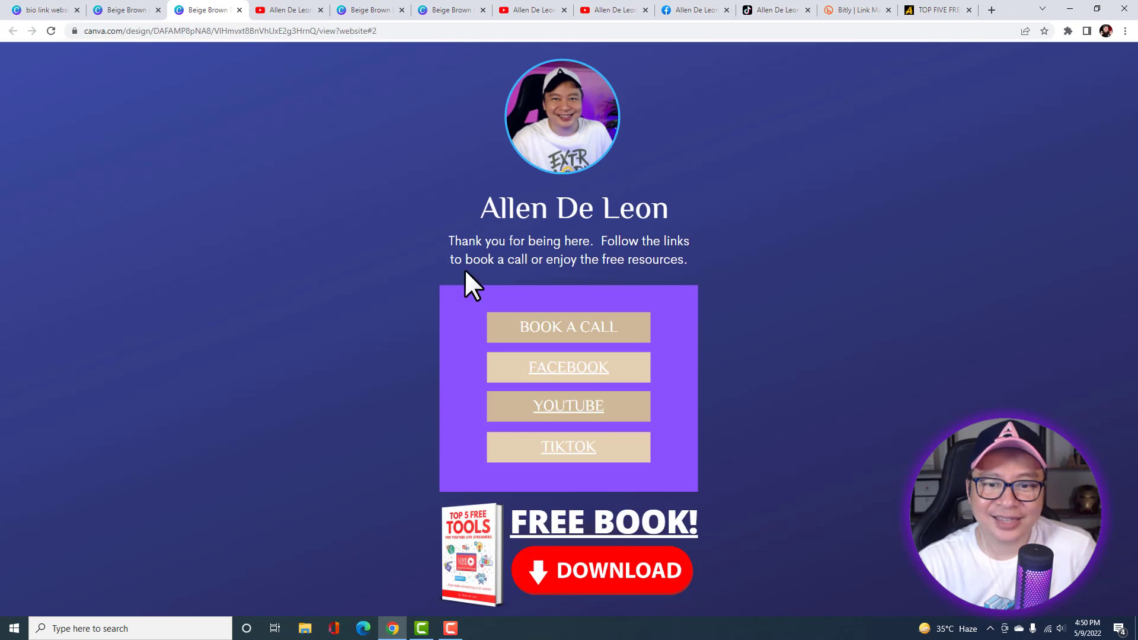
click(565, 450)
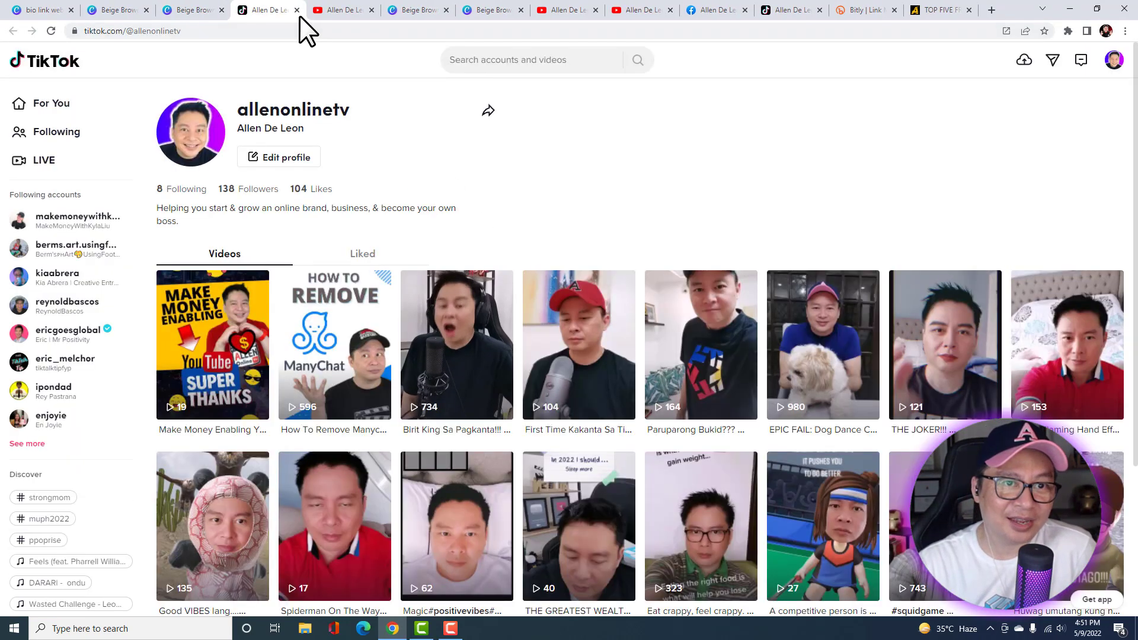
click(297, 10)
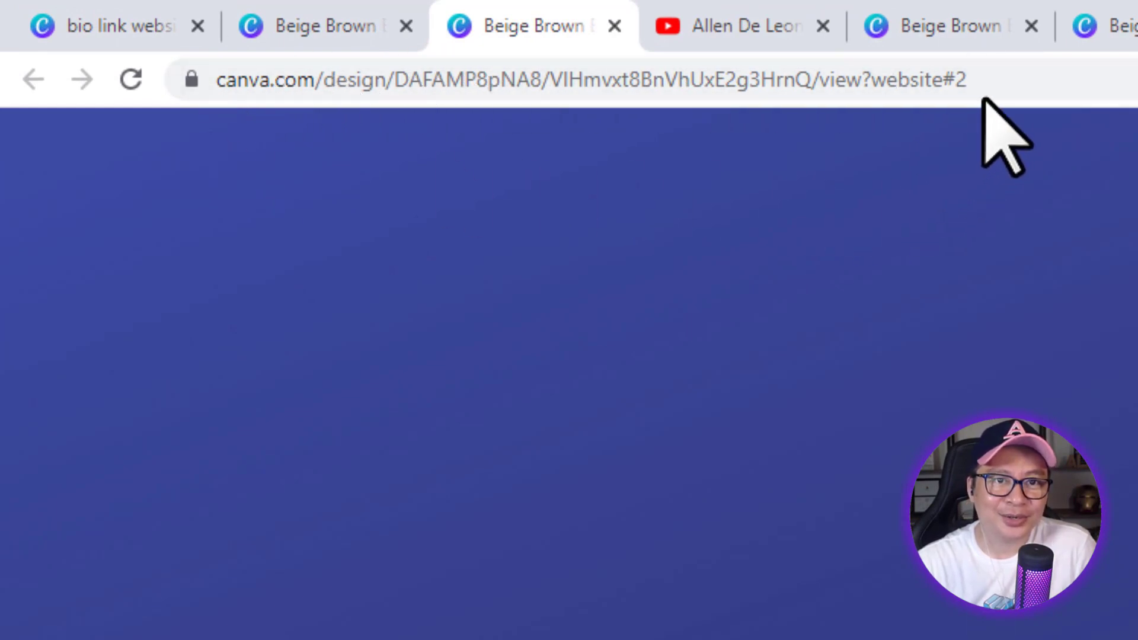
Copy the published bio link page's web address and switch to Bitly's link management page.
click(1058, 80)
key(ctrl+c)
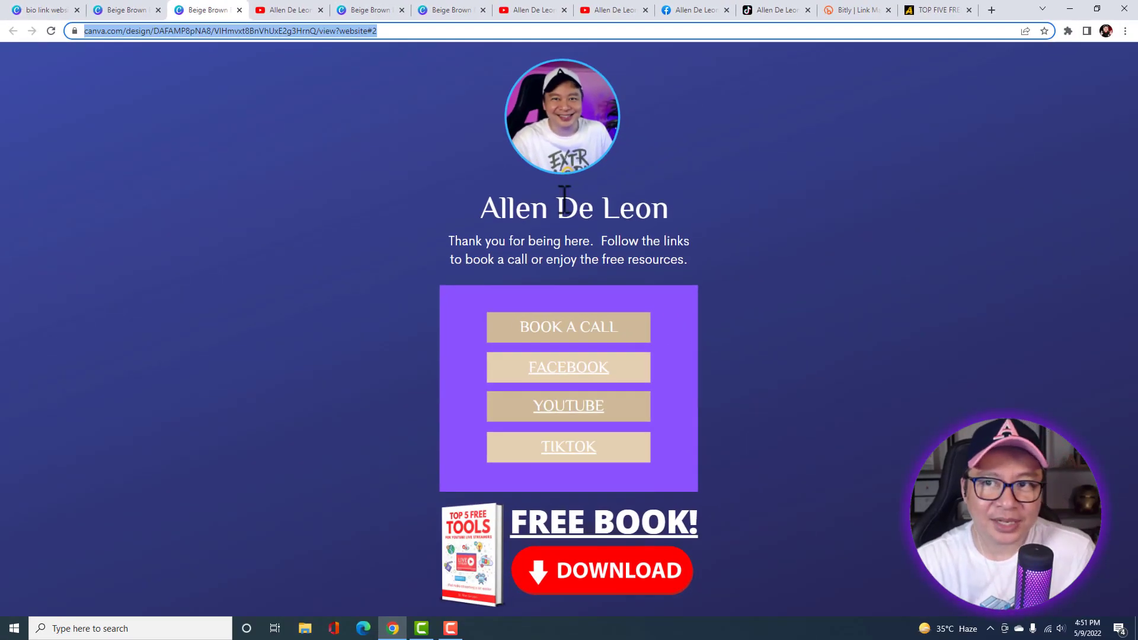
click(838, 10)
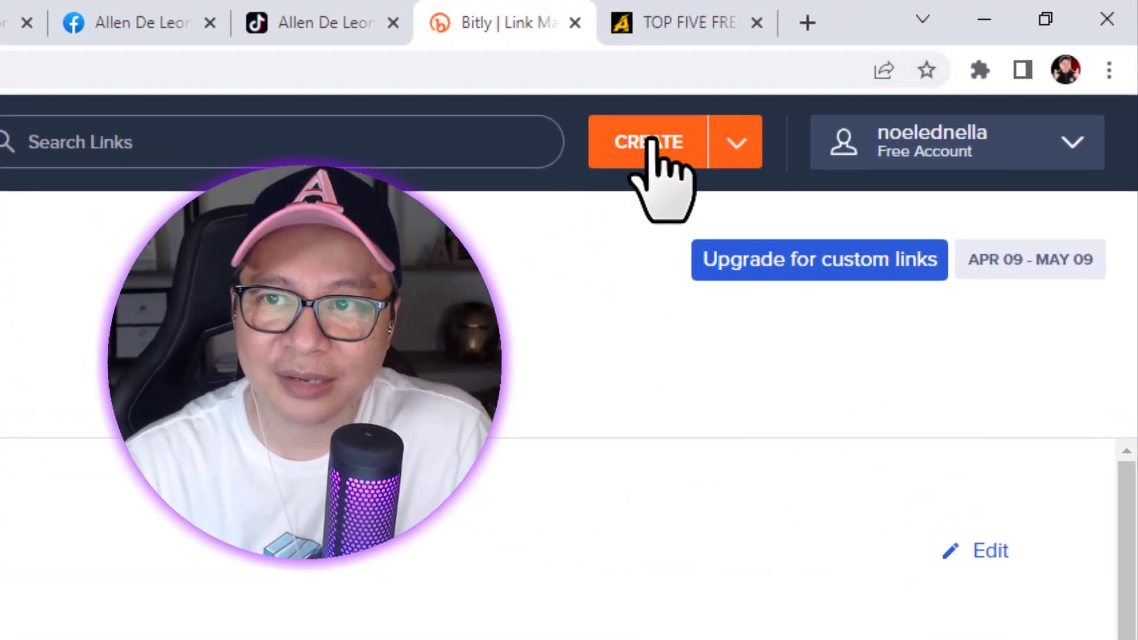
Create a bit.ly short link from the copied Canva bio link page address.
click(738, 144)
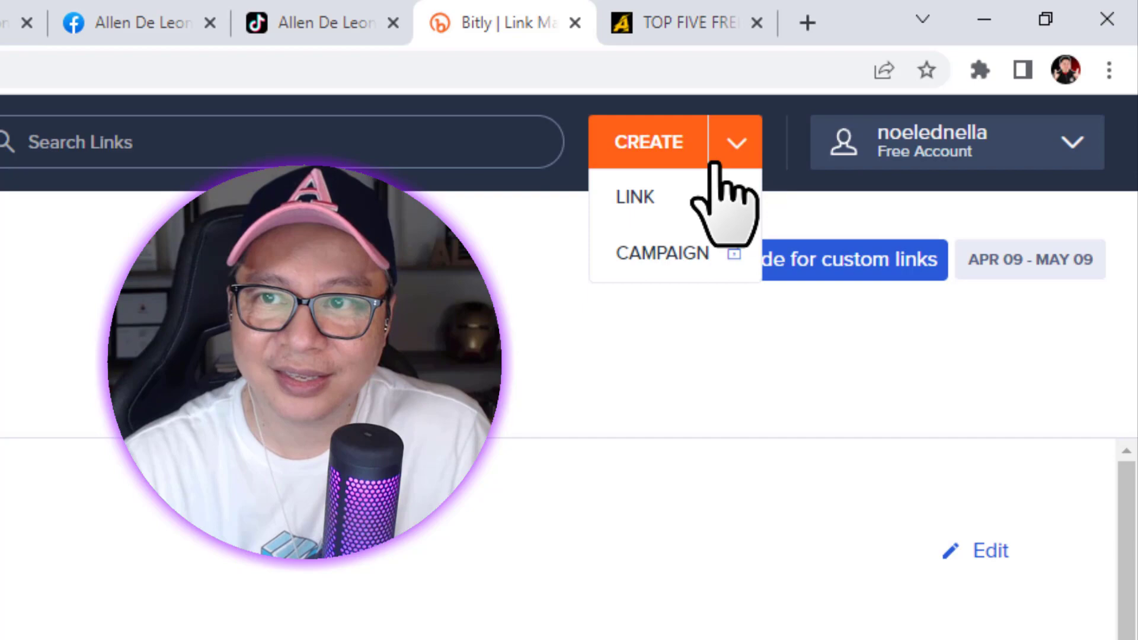
click(687, 195)
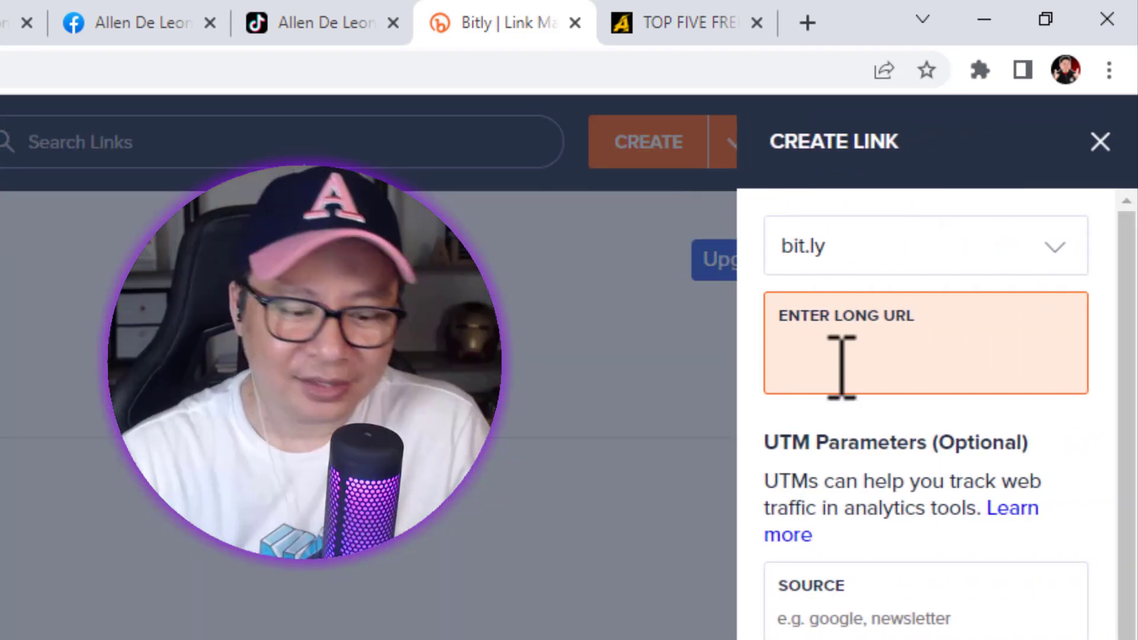
key(ctrl+v)
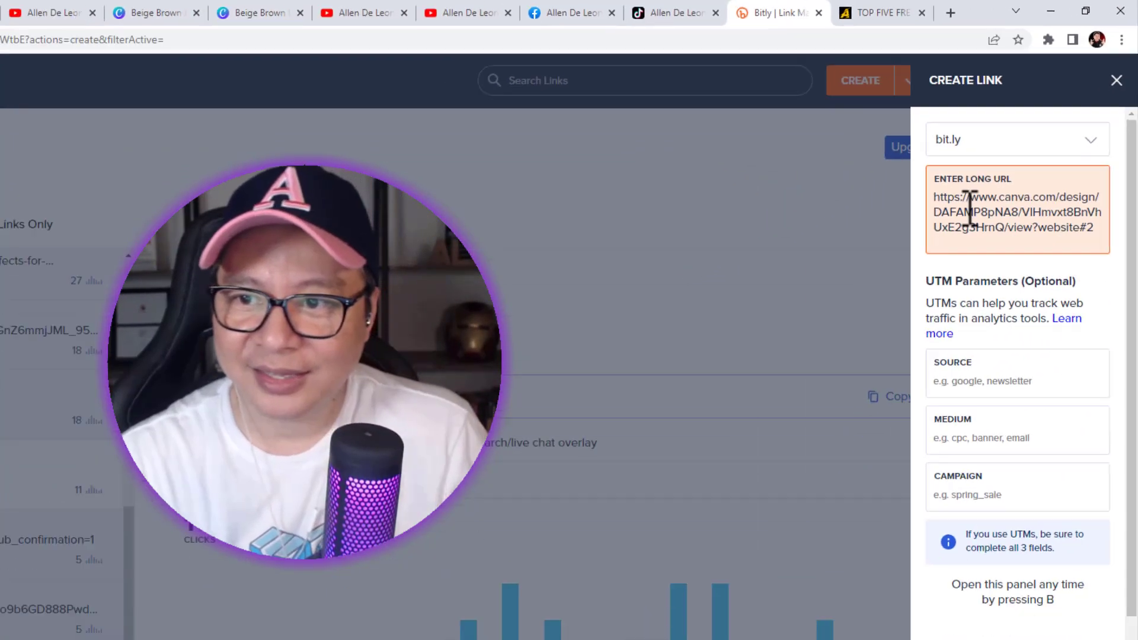
click(1037, 595)
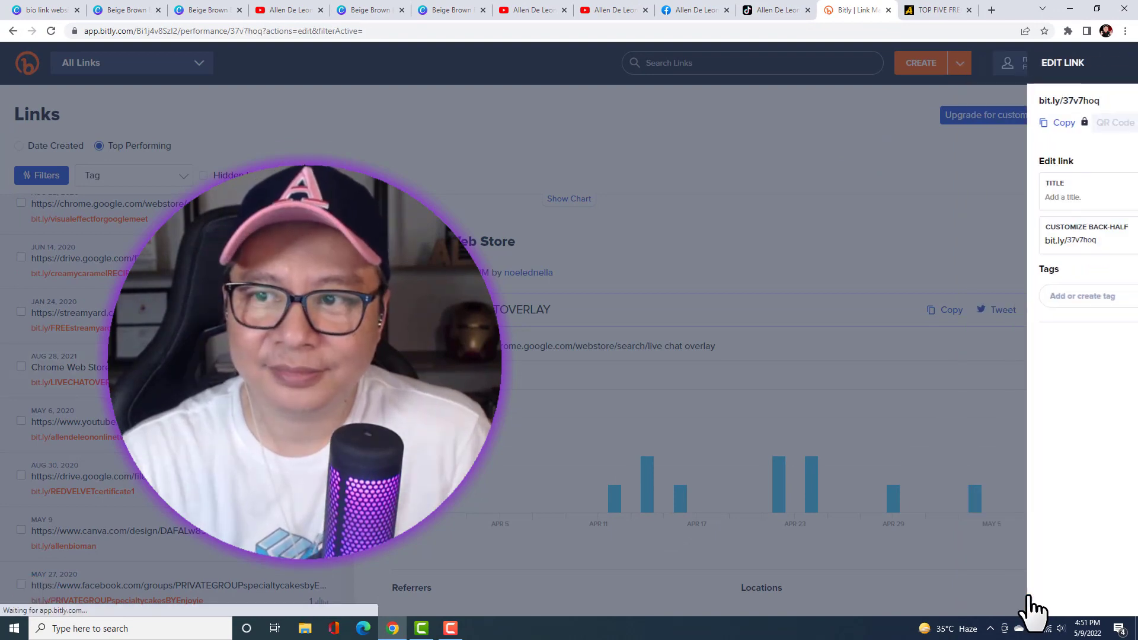
Customize the short link's back-half to allenbiolink and save the link.
click(1038, 244)
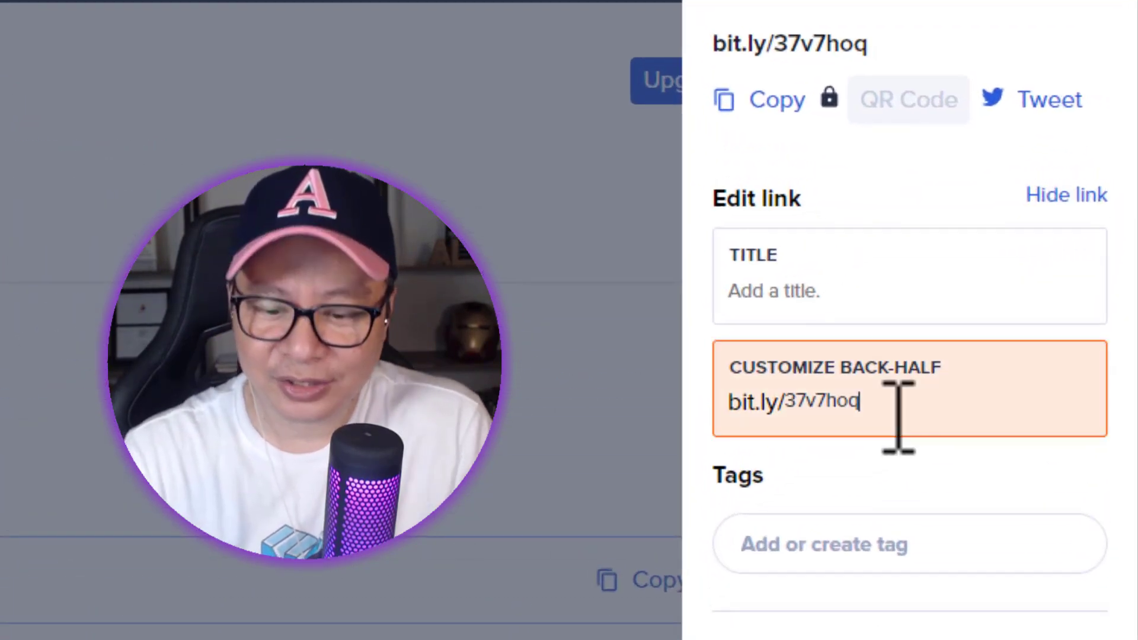
key(BackSpace)
key(BackSpace)
key(BackSpace)
key(BackSpace)
key(BackSpace)
key(BackSpace)
key(BackSpace)
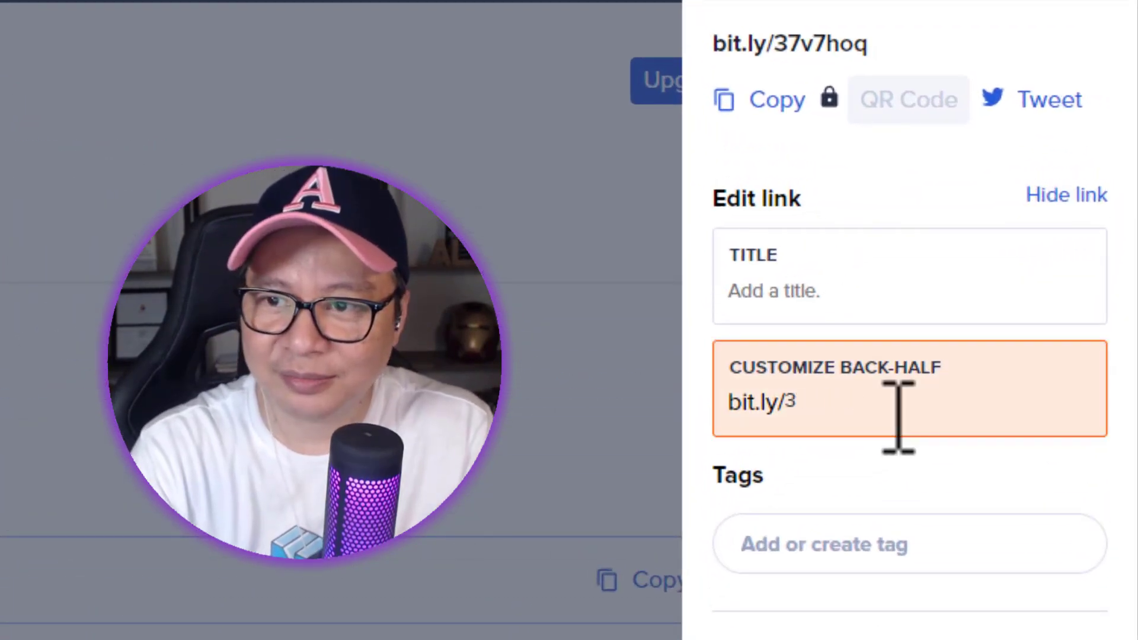
text(allen)
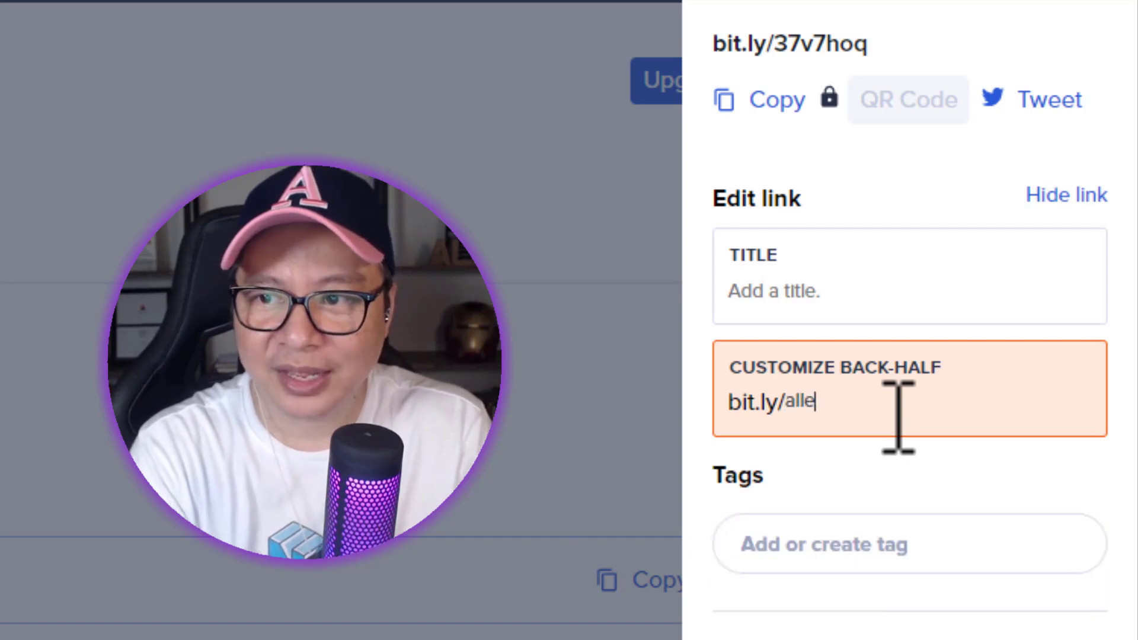
text(biolink)
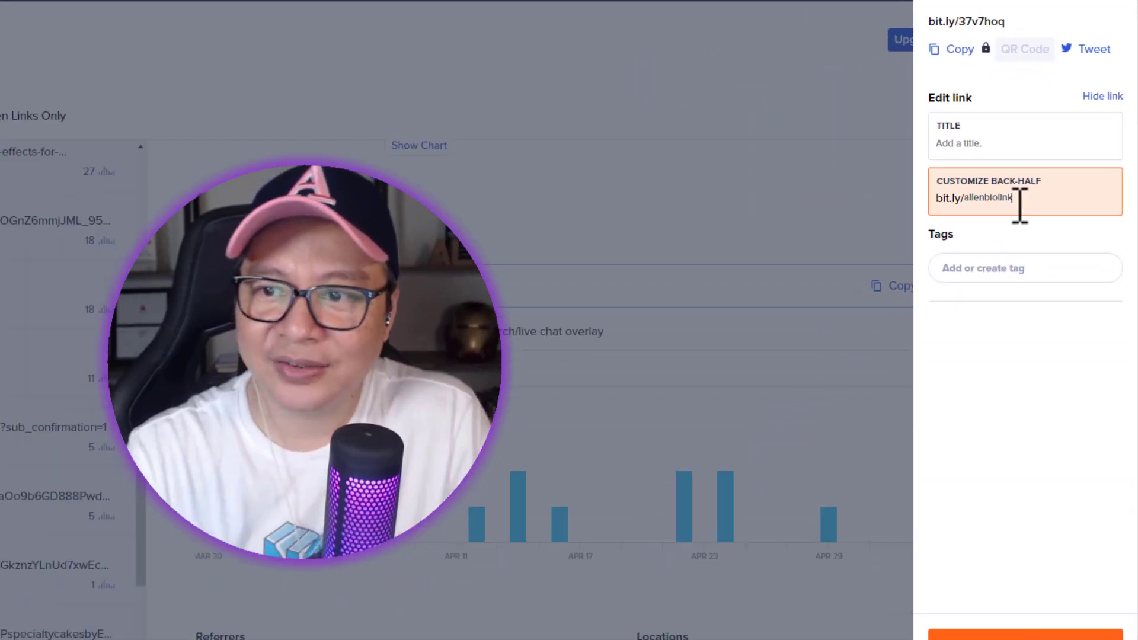
click(1026, 592)
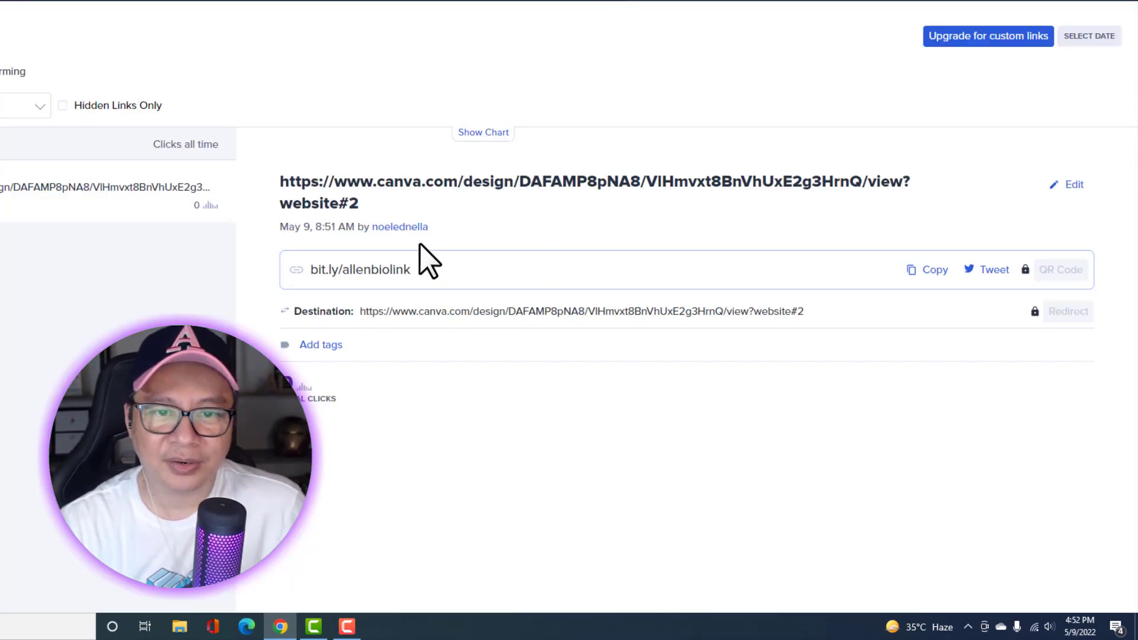
click(935, 274)
click(1124, 31)
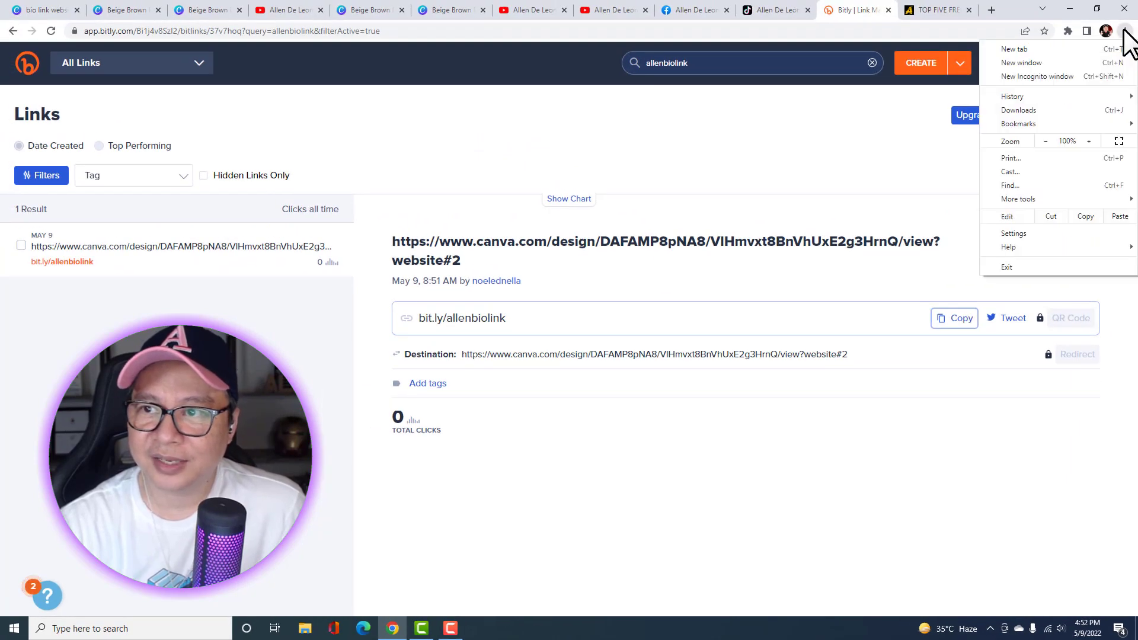
click(1039, 76)
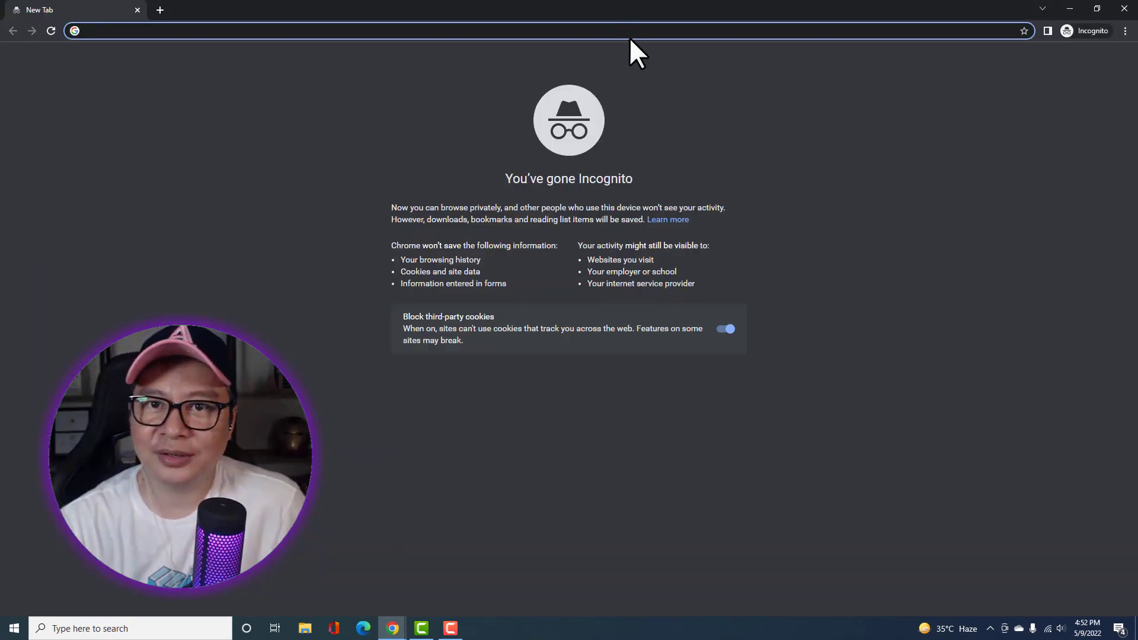
text(https://bit.ly/allenbiolink)
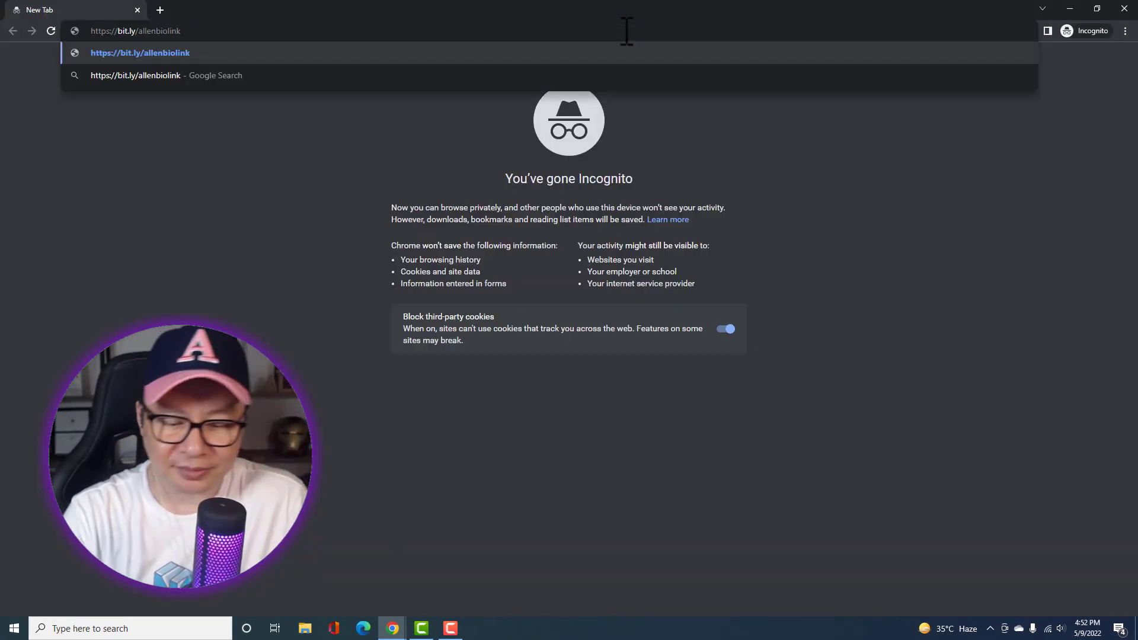
key(Return)
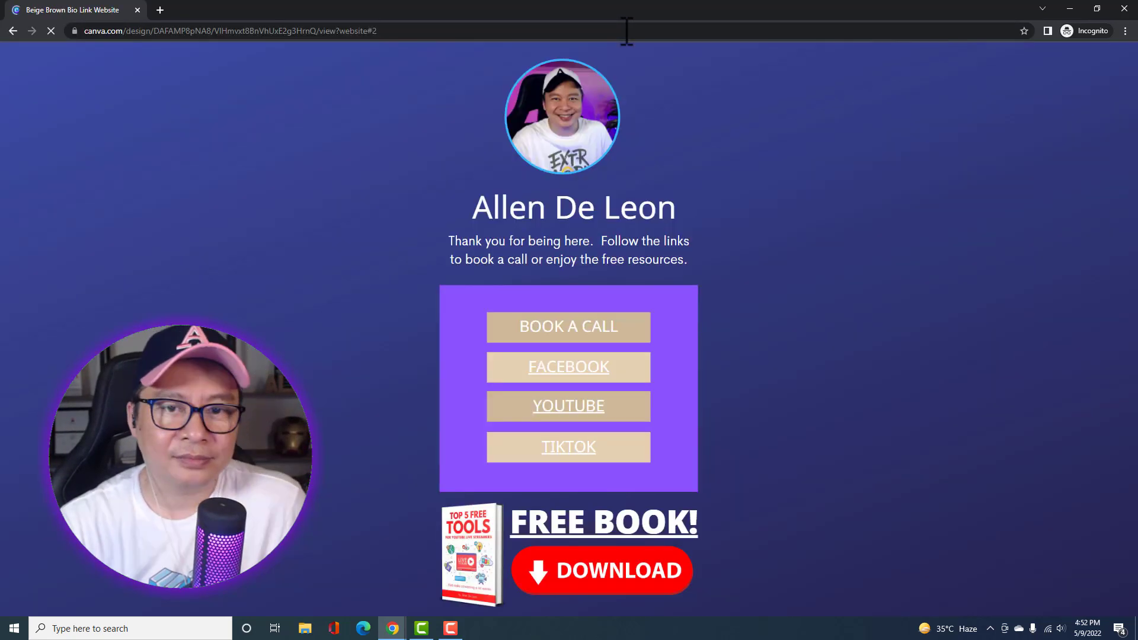